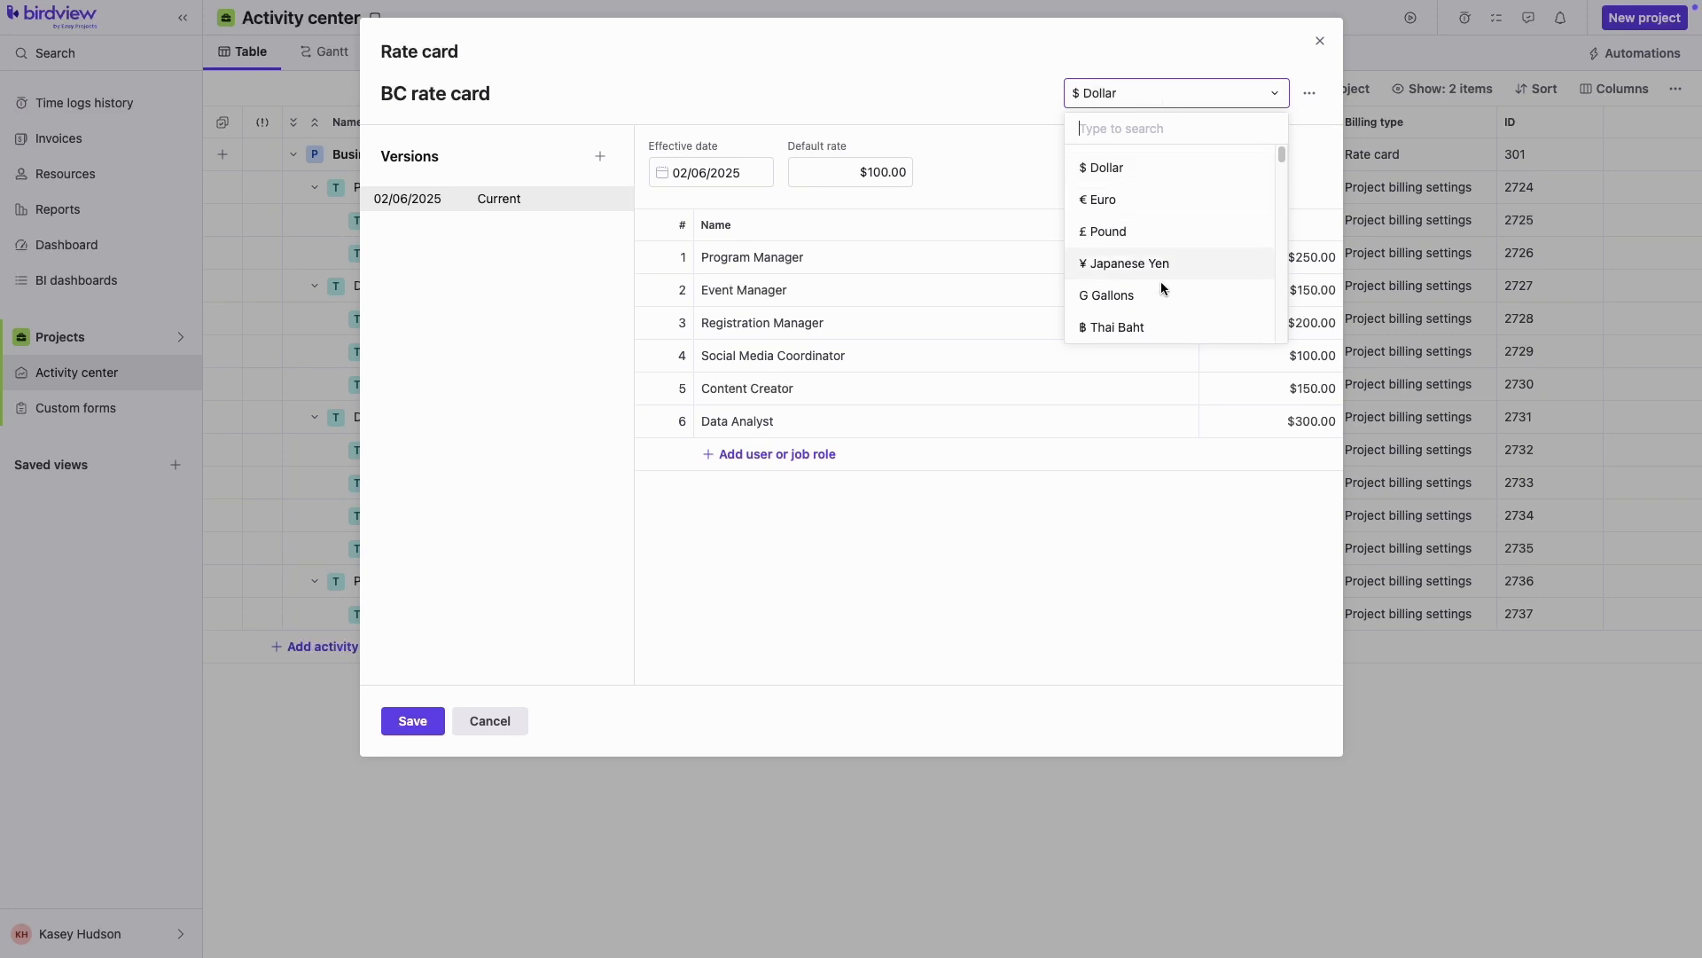
Keep the BC rate card currency as $ Dollar and save it
click(1125, 165)
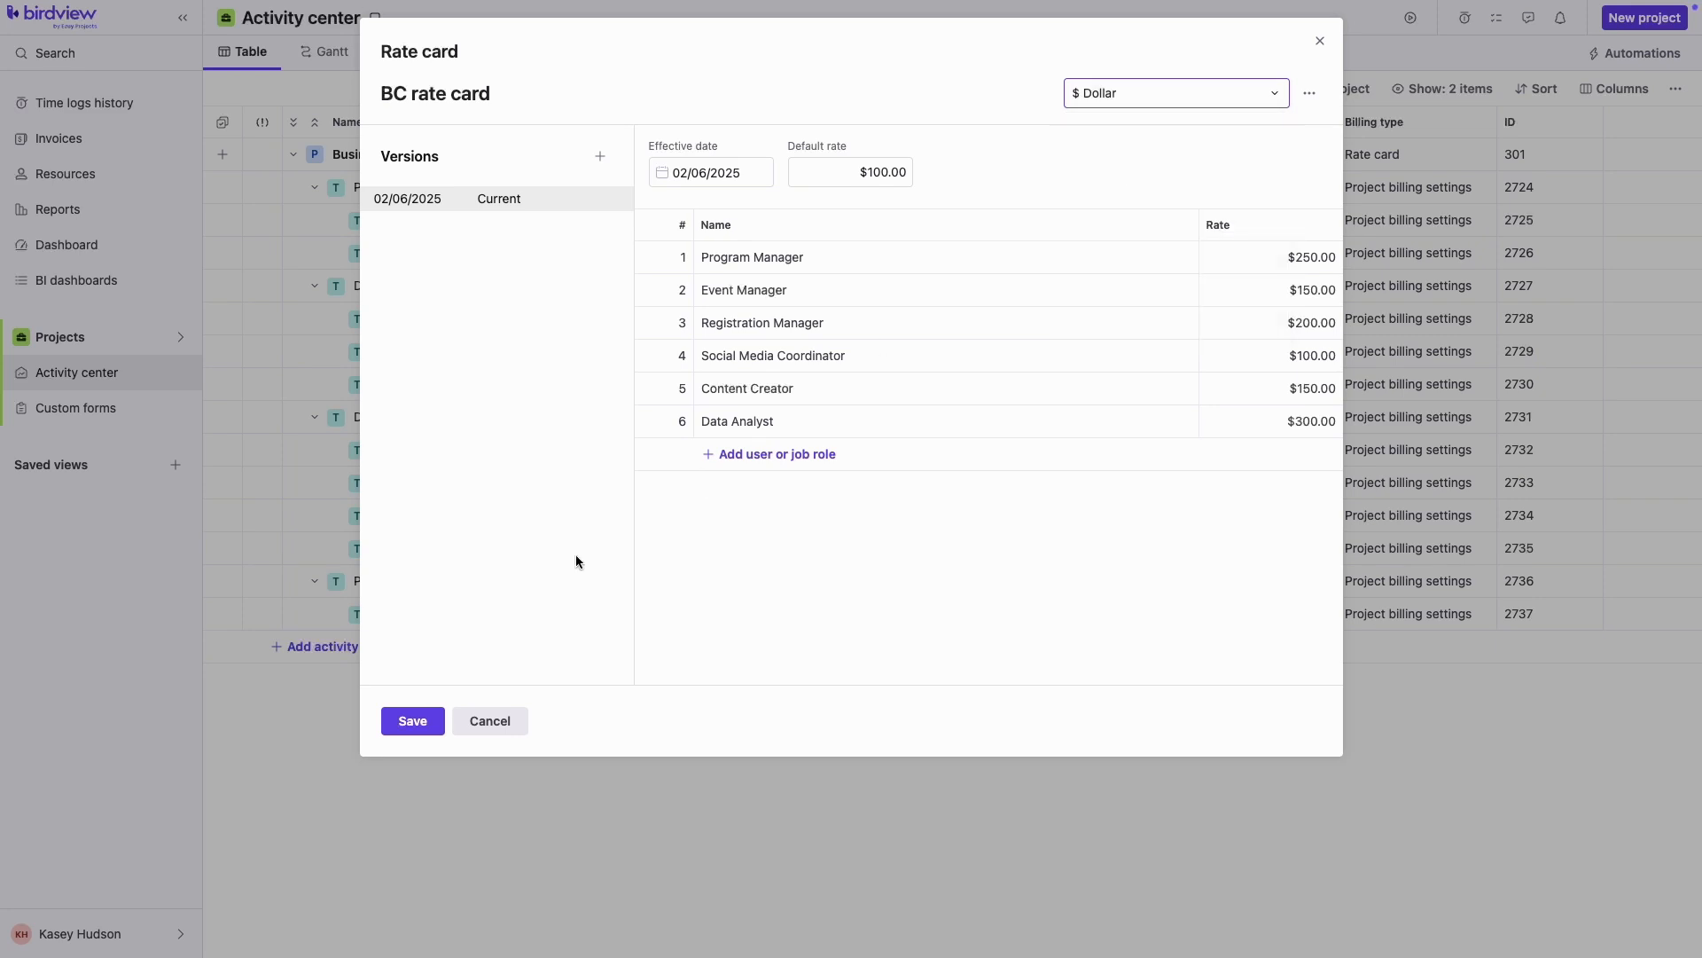
click(413, 720)
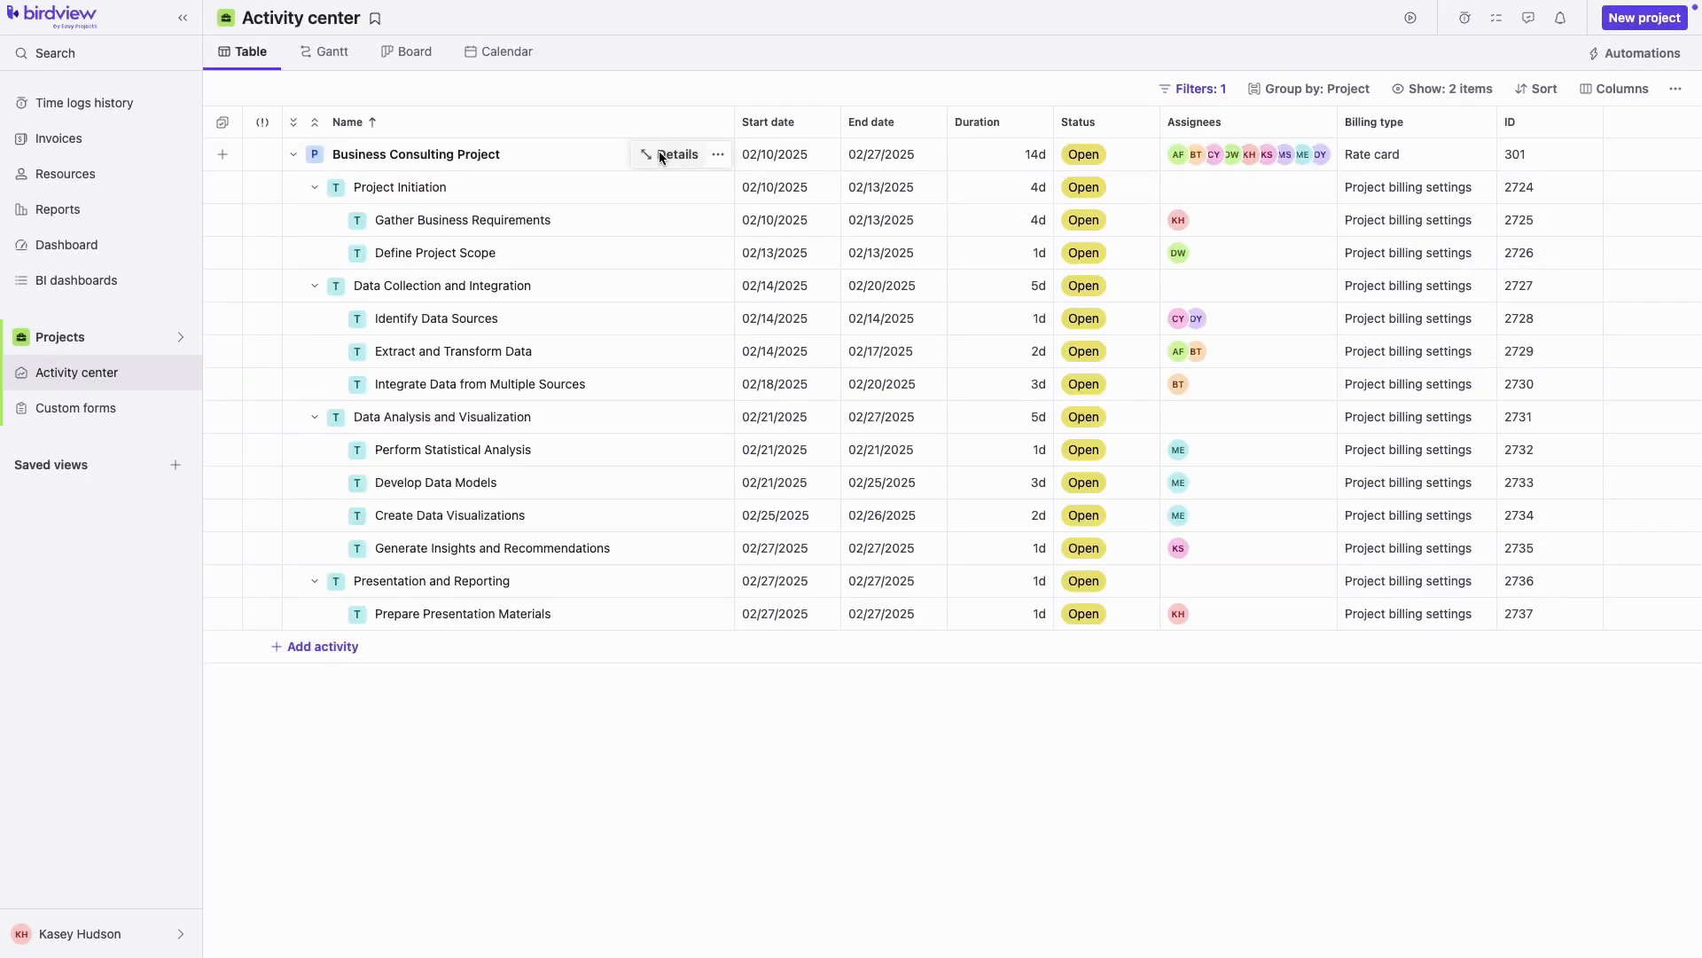
click(660, 154)
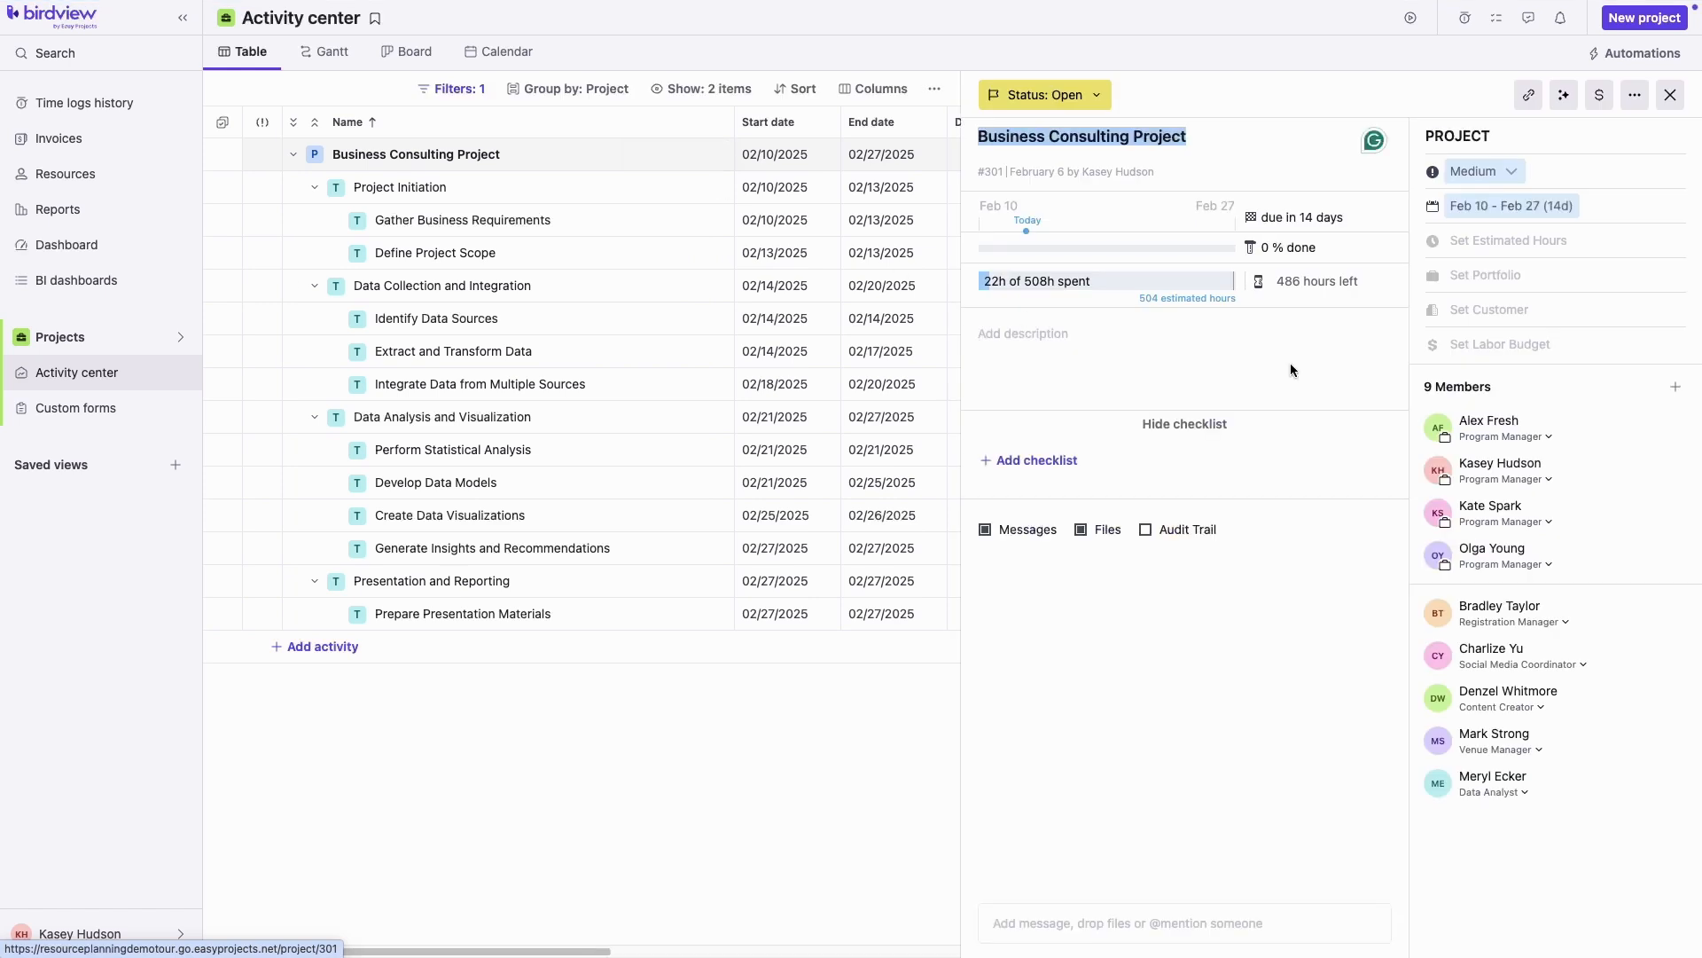
Set Business Consulting Inc. as the customer on the Business Consulting Project details
click(1500, 307)
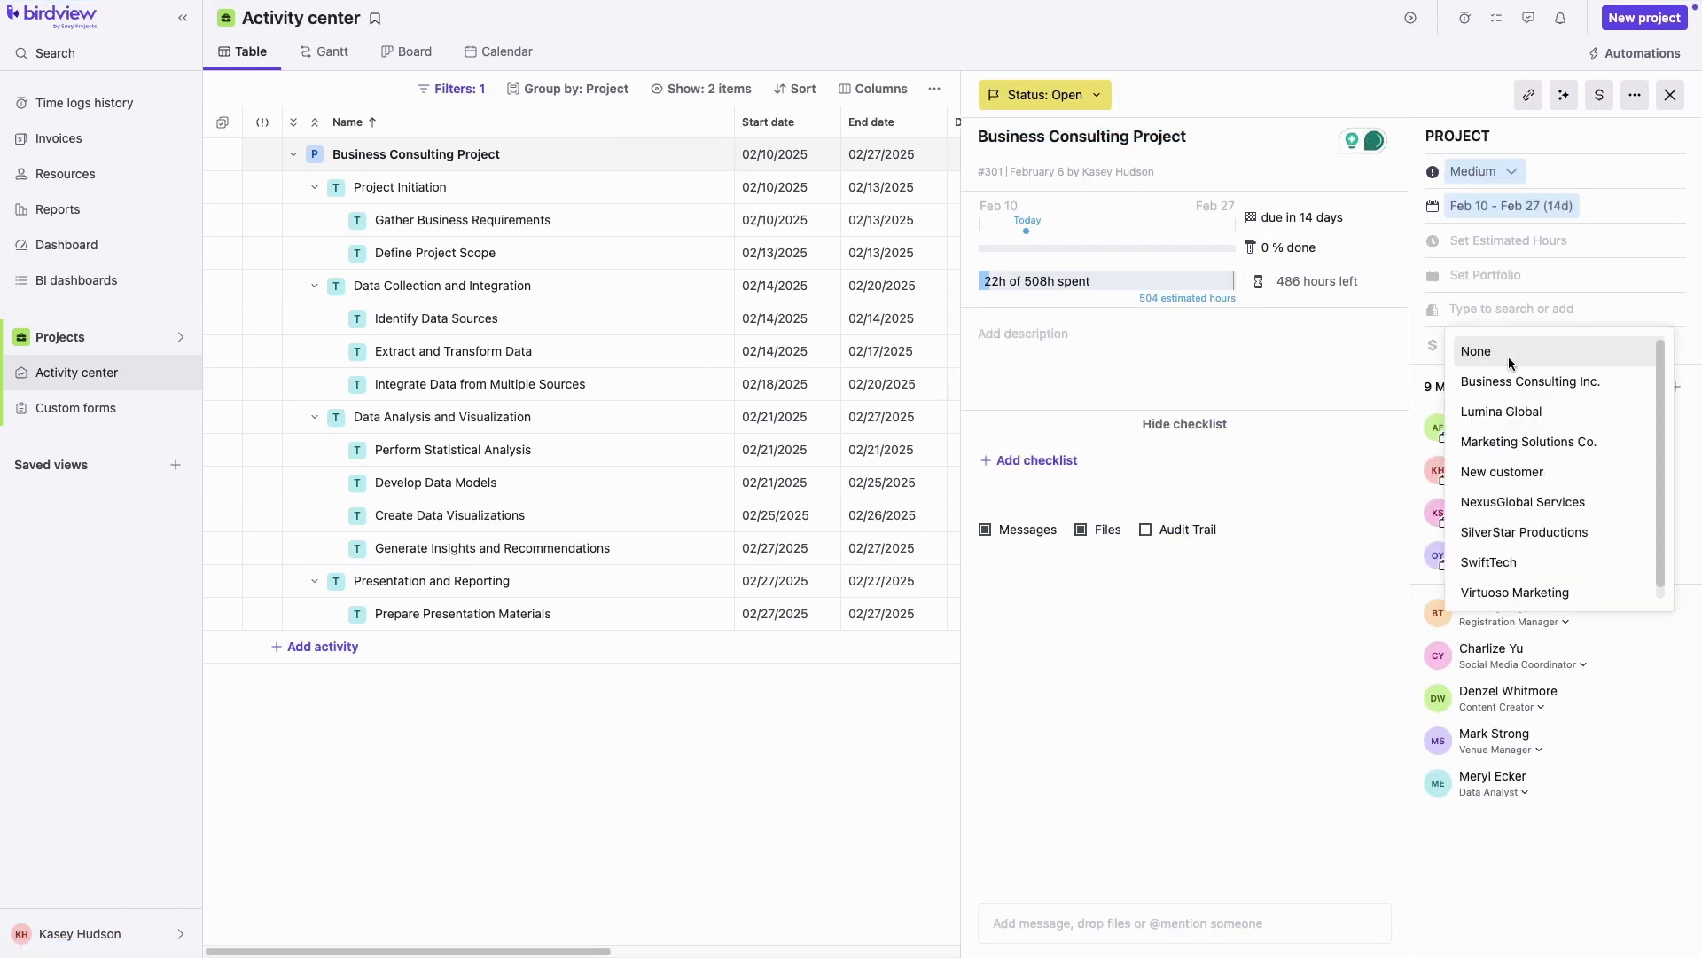
click(1517, 382)
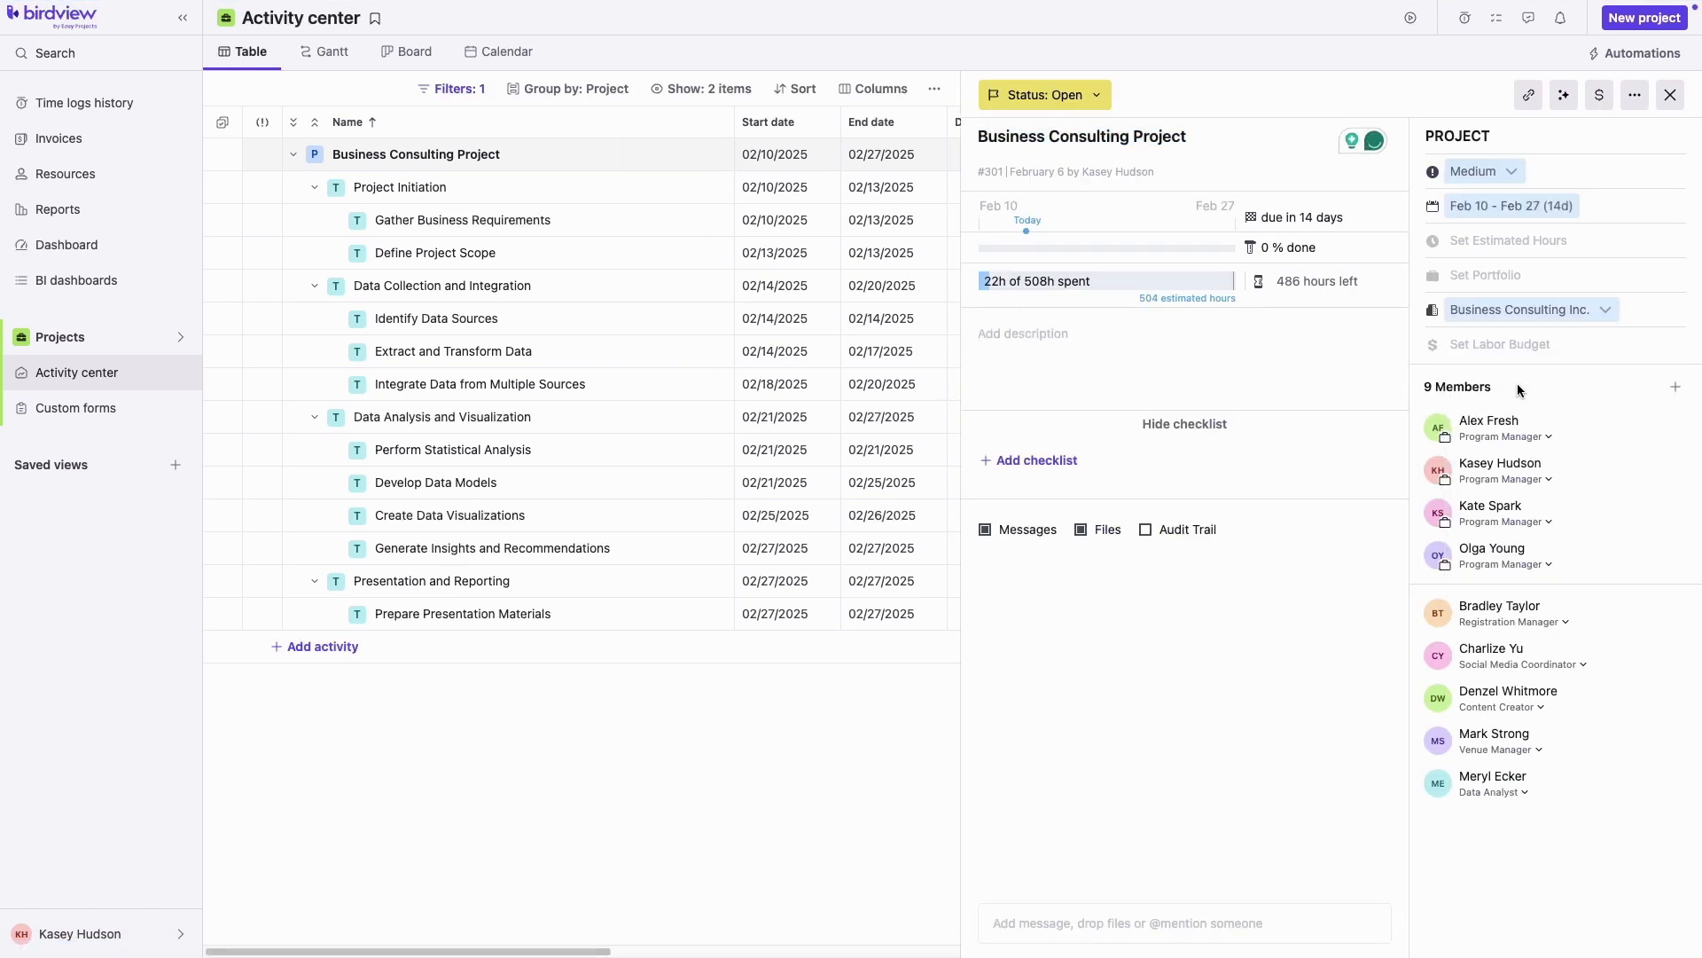
click(1678, 100)
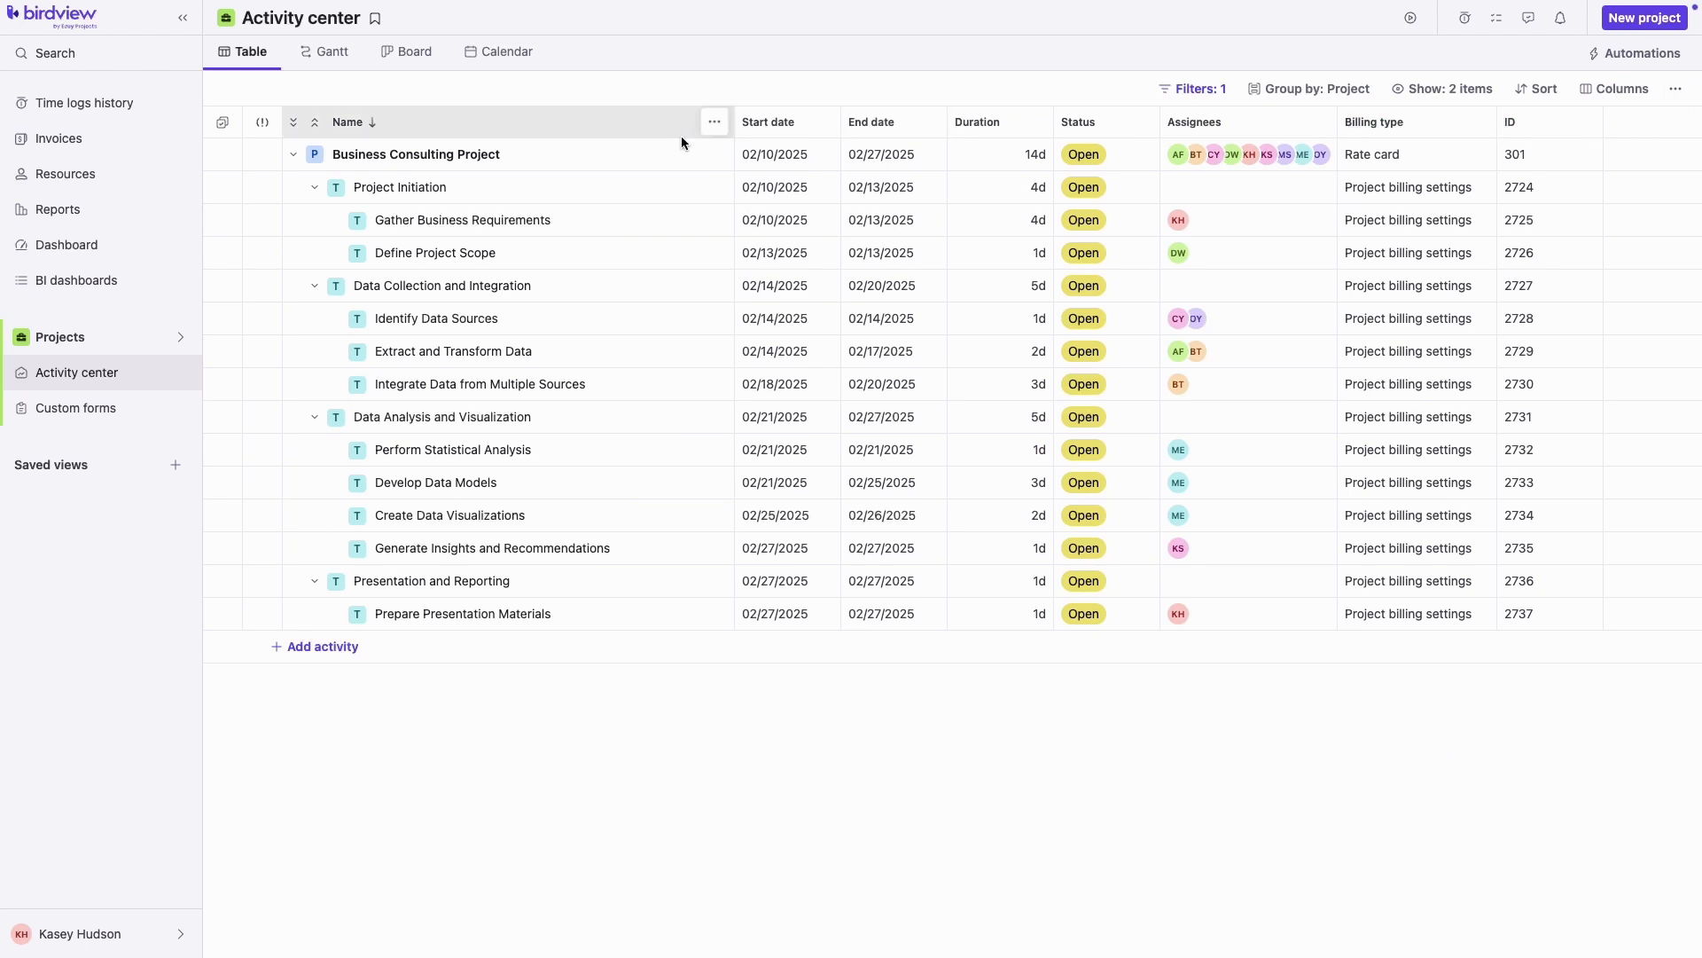
click(99, 144)
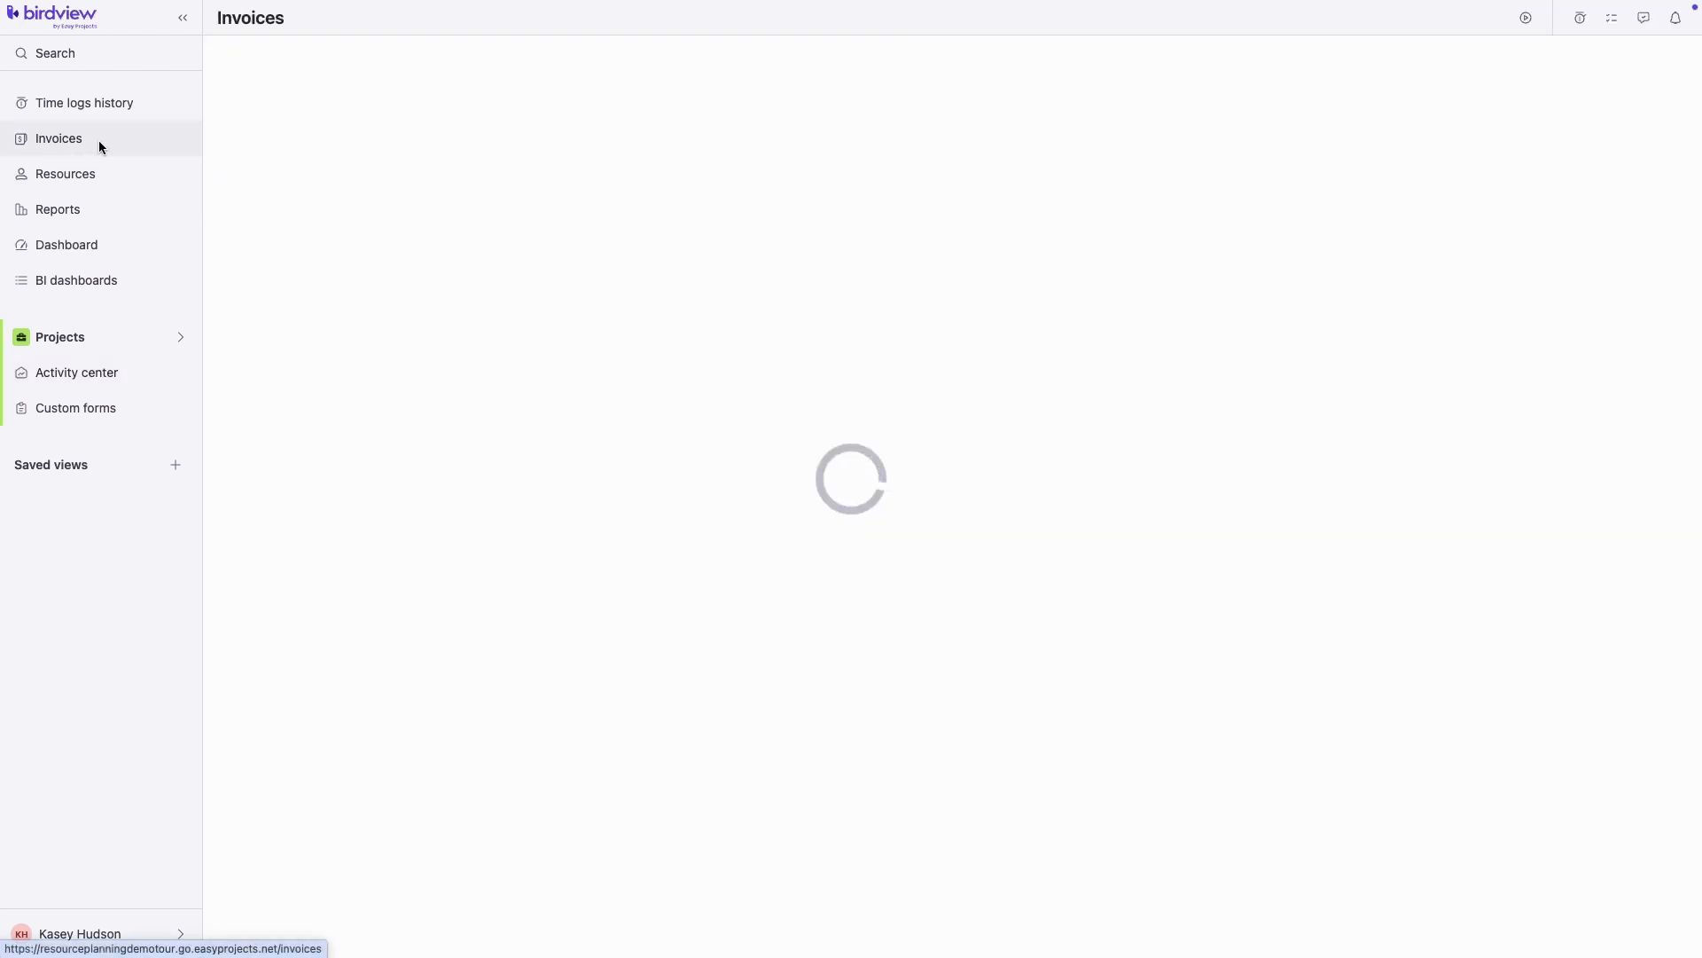
Create a new invoice for customer Business Consulting Inc. and project Business Consulting Project
click(271, 53)
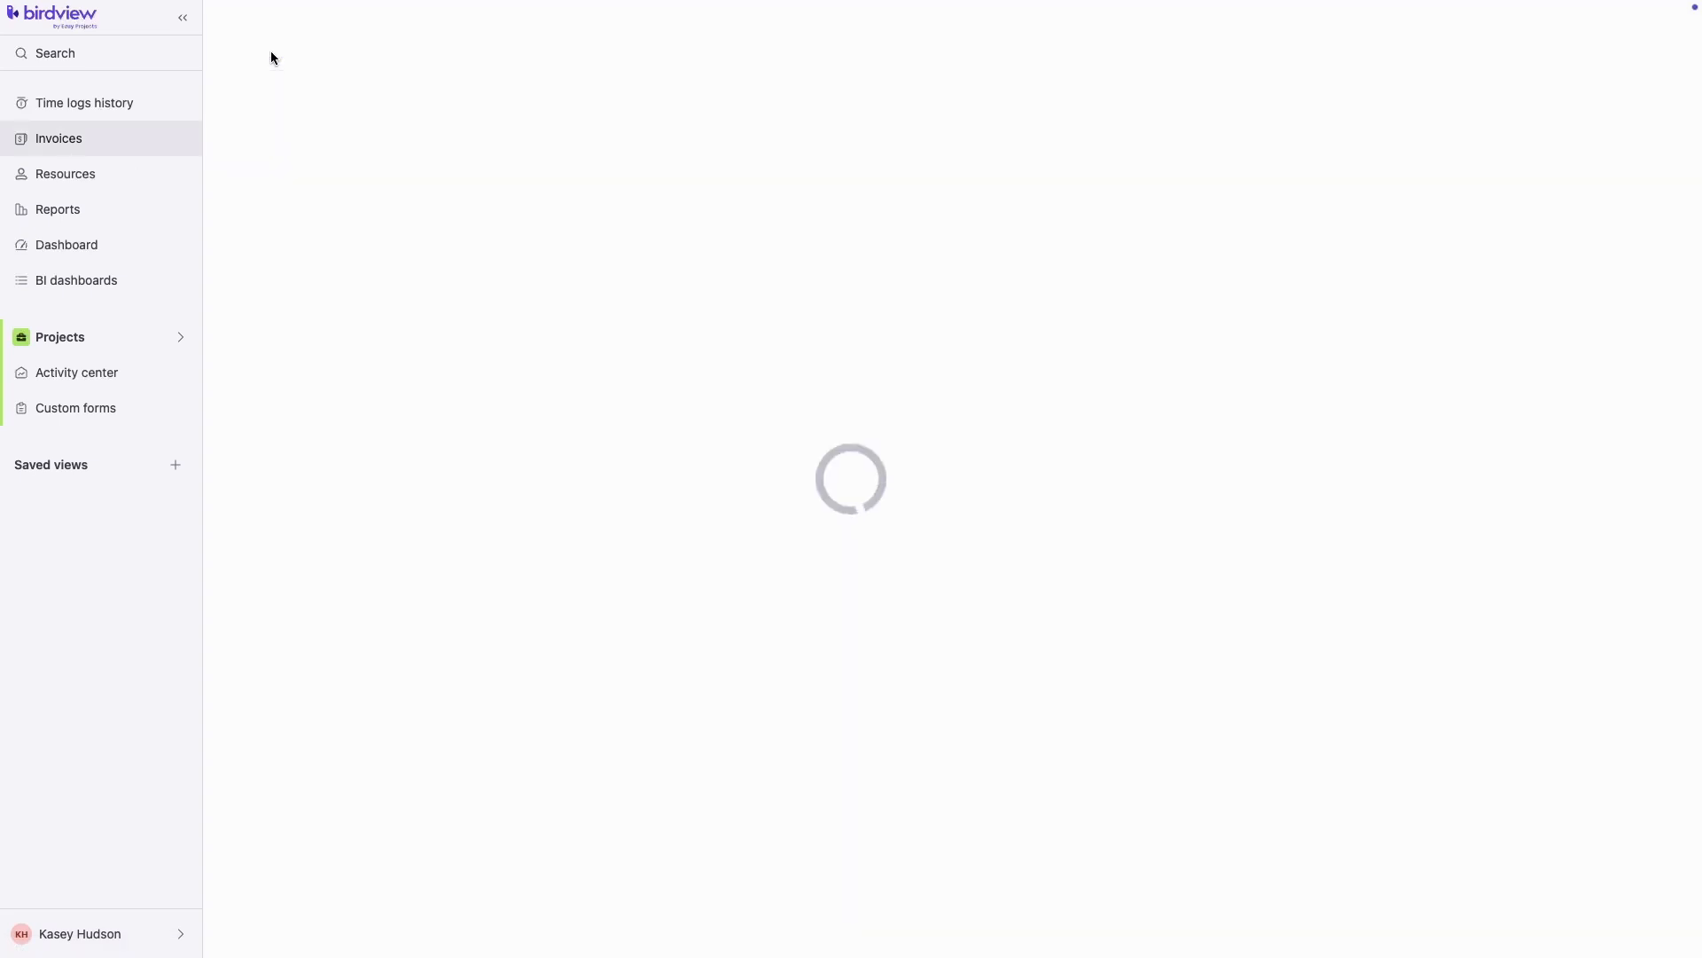
click(653, 228)
click(715, 302)
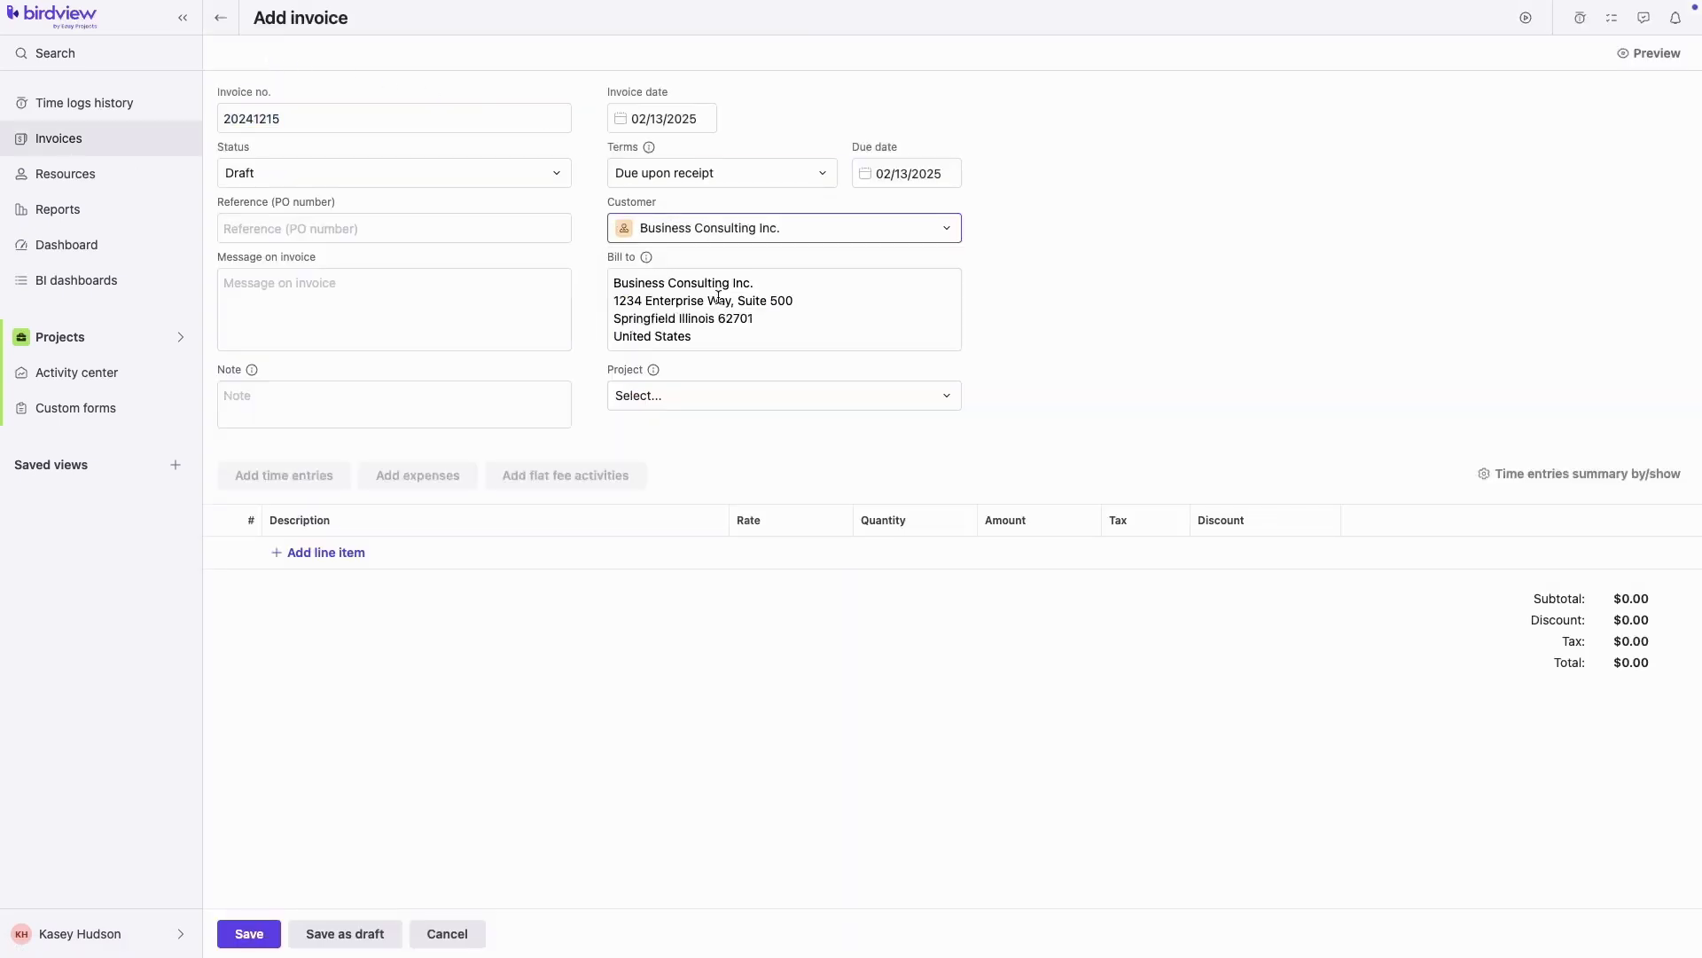
click(695, 395)
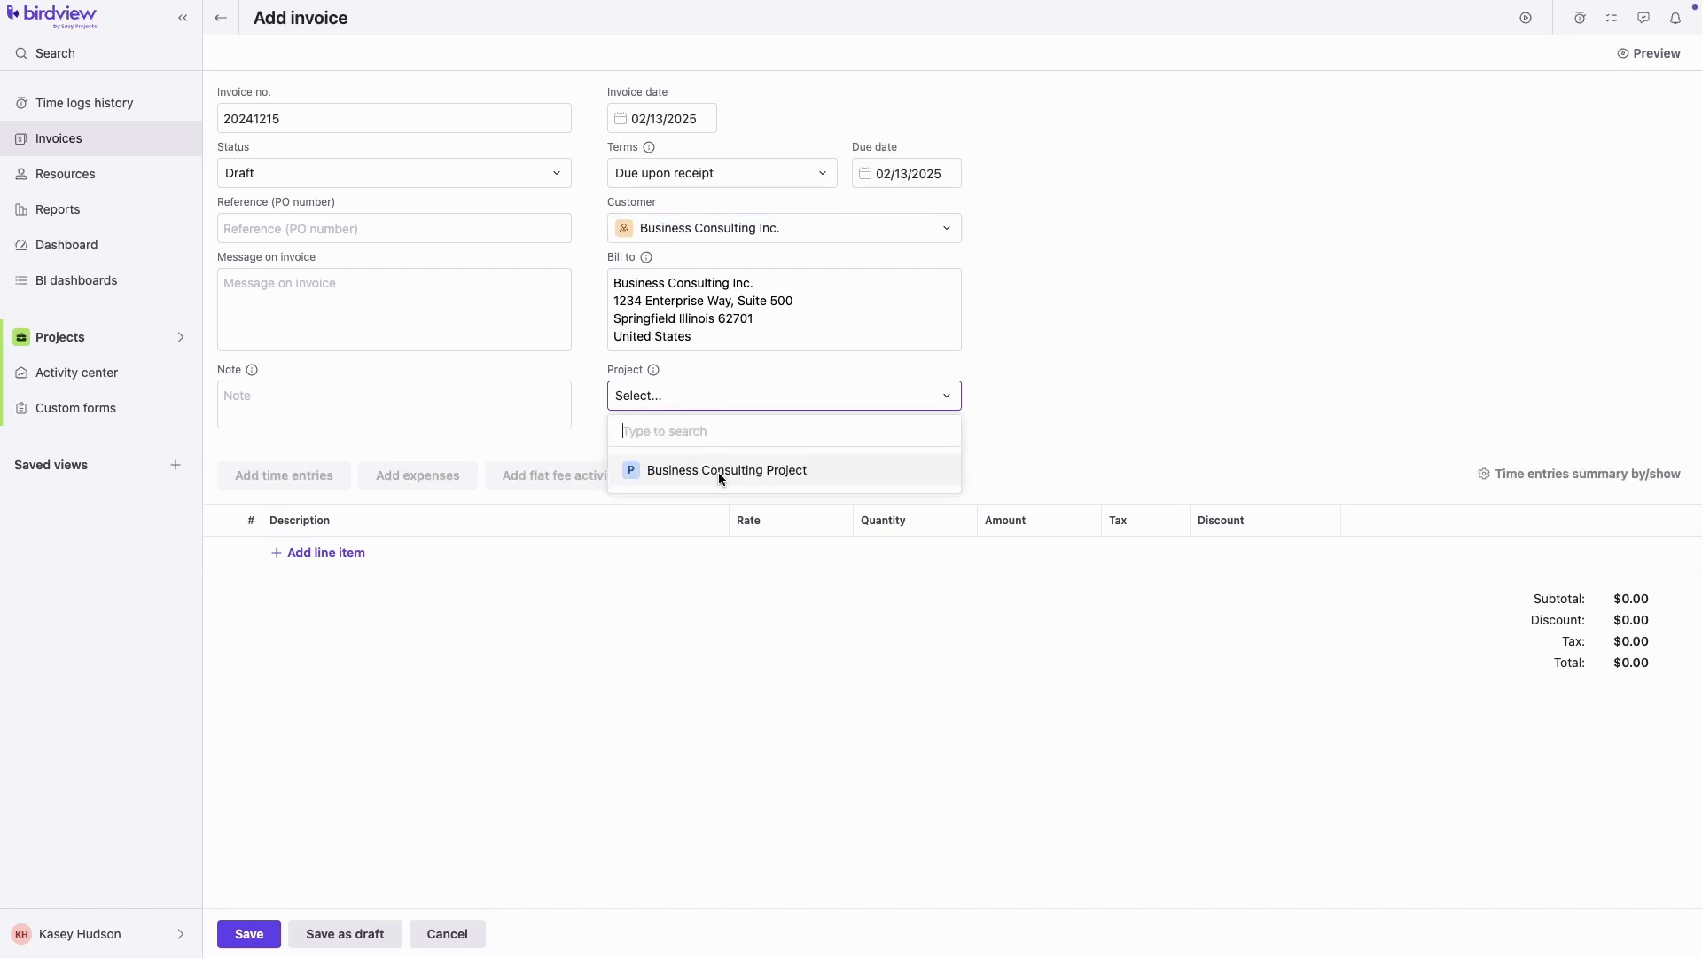
click(719, 472)
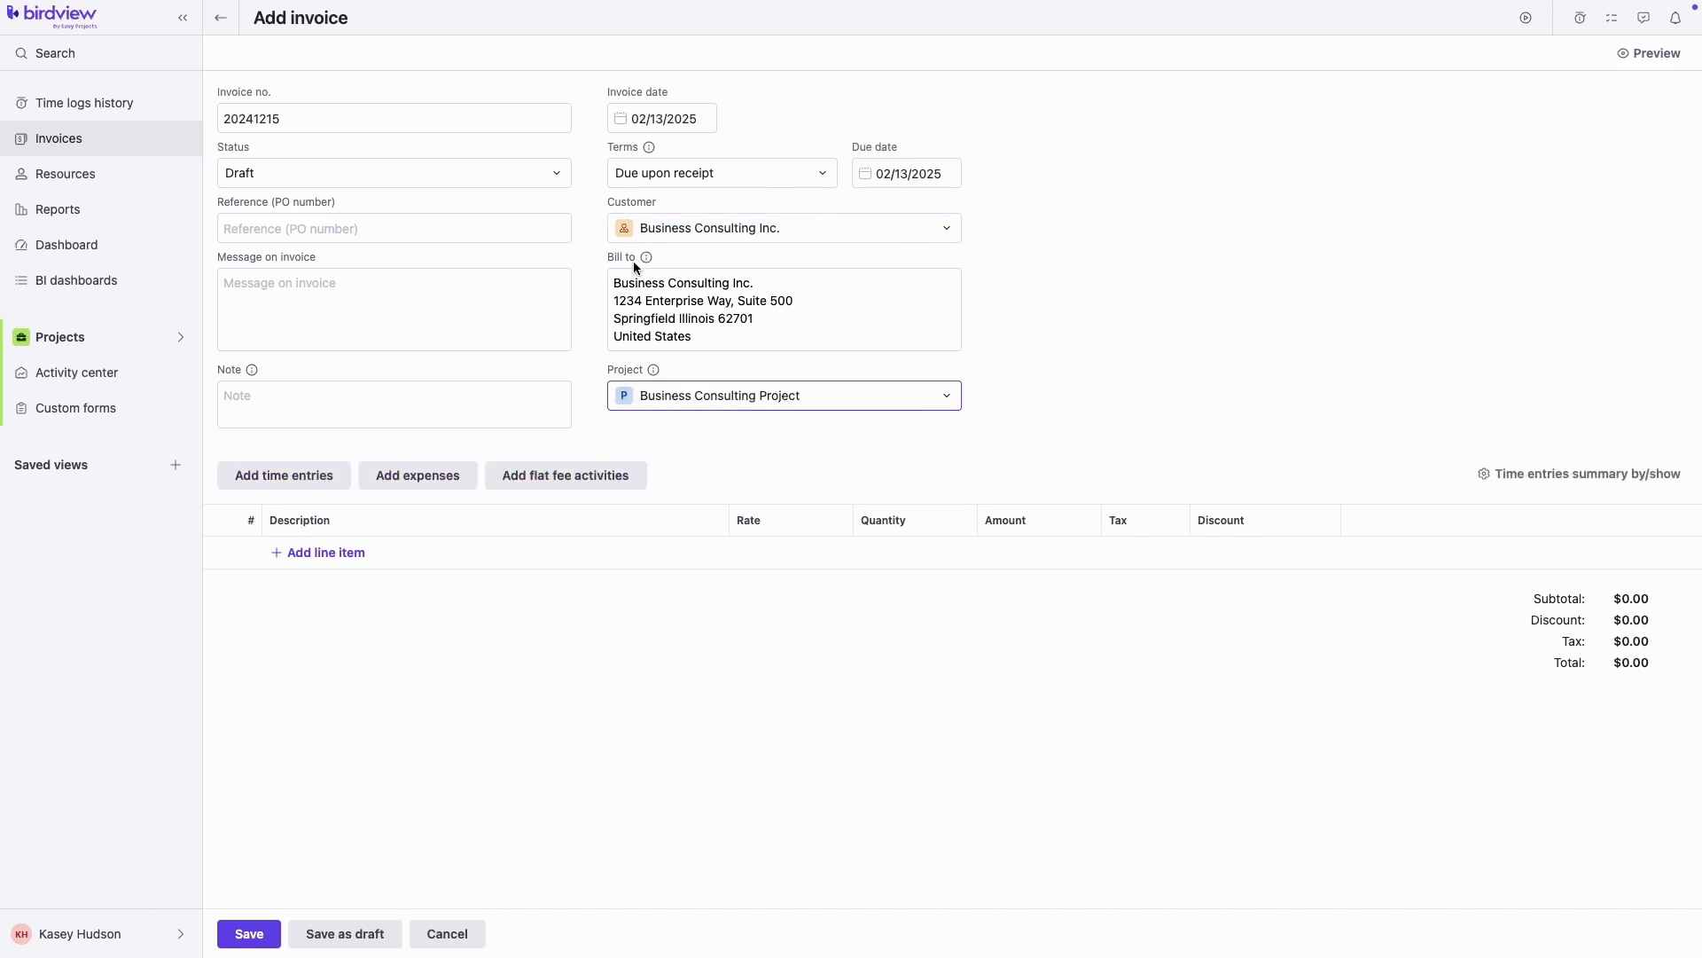
Add all of the project's time entries to the invoice
click(290, 476)
click(388, 185)
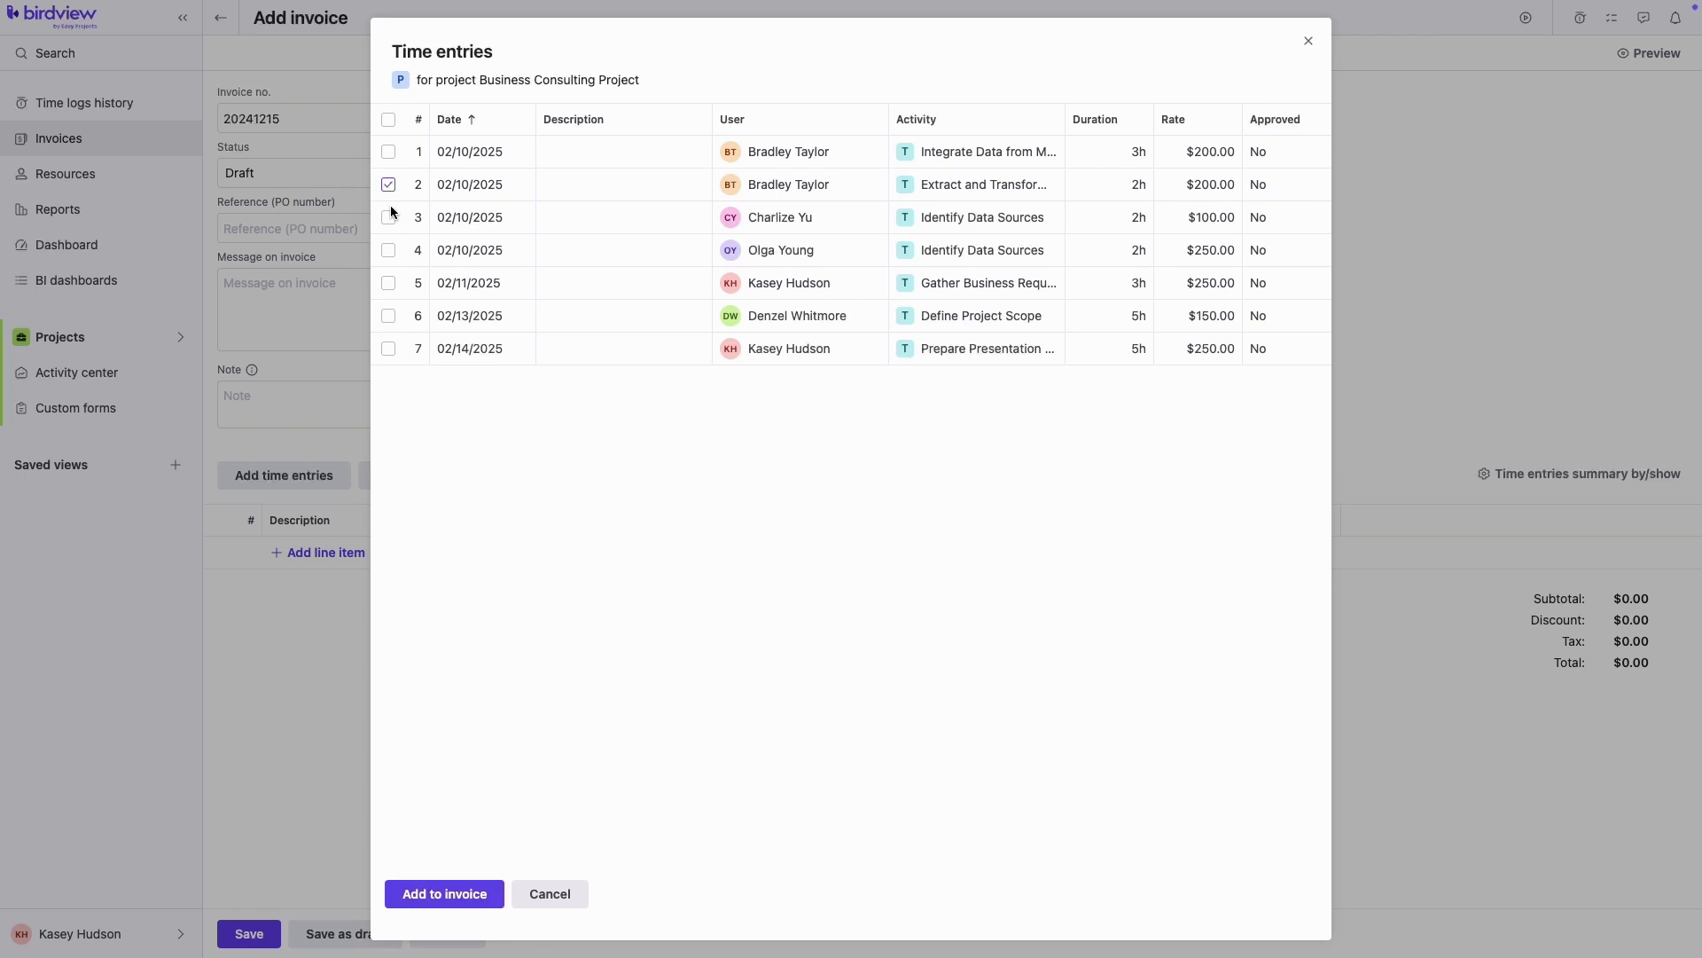
click(388, 217)
click(388, 283)
click(458, 900)
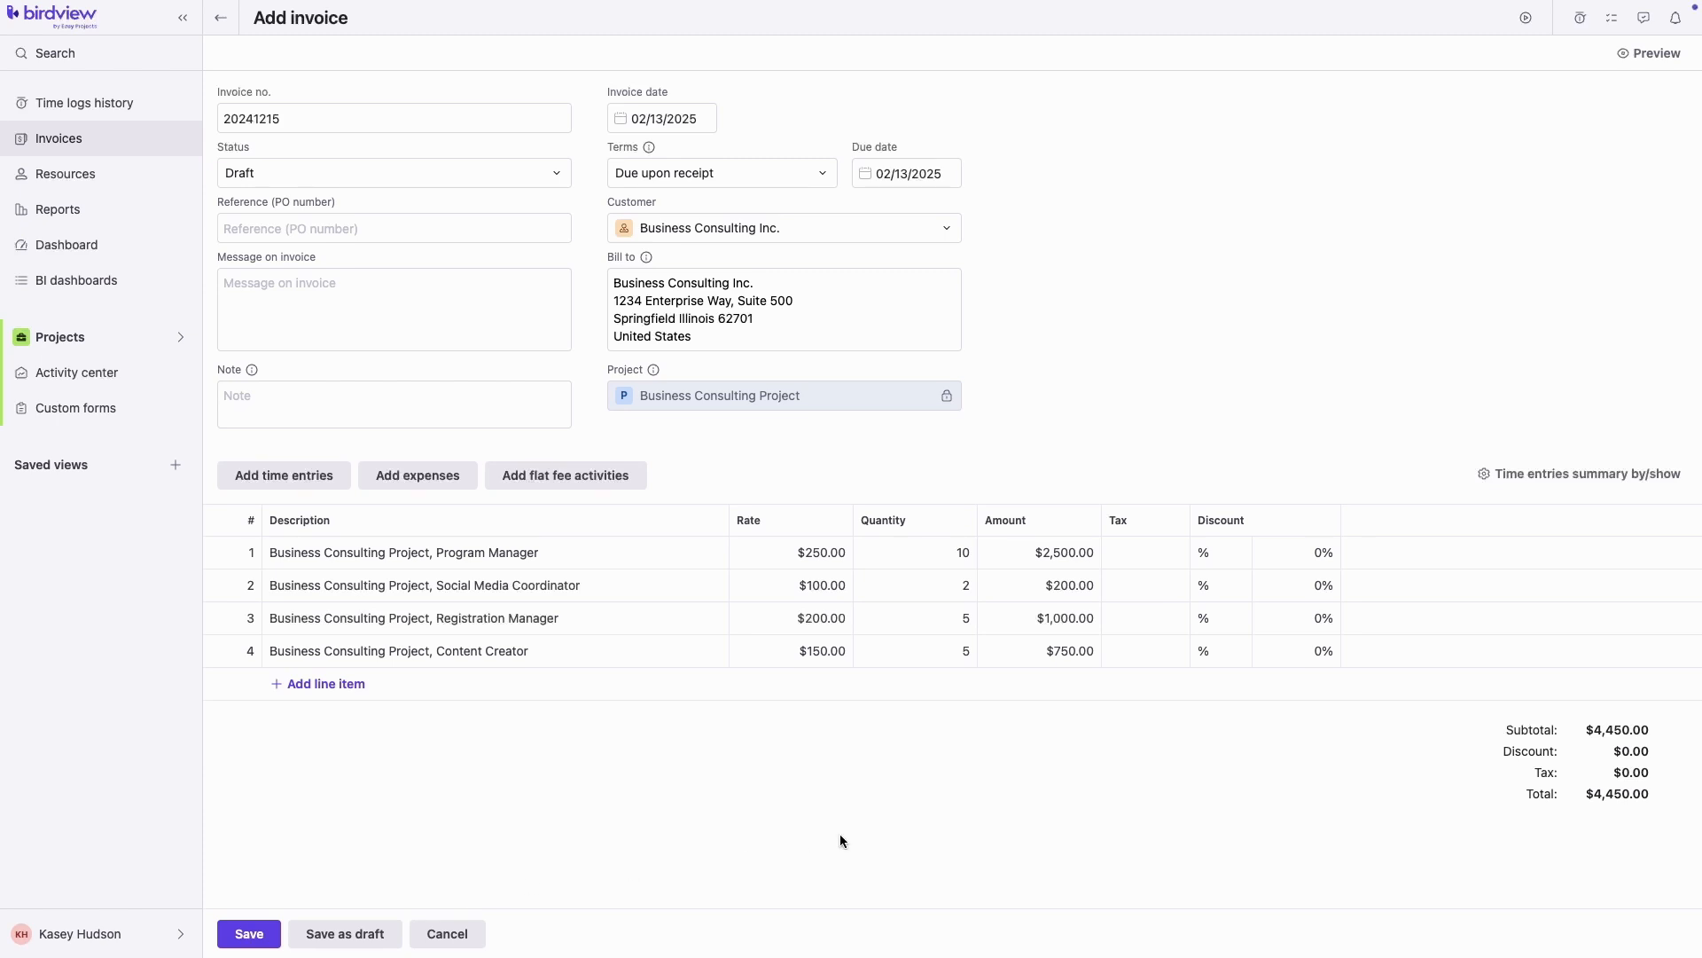
Summarize the time lines by Job role, giving four lines totalling $4,450.00
click(1487, 479)
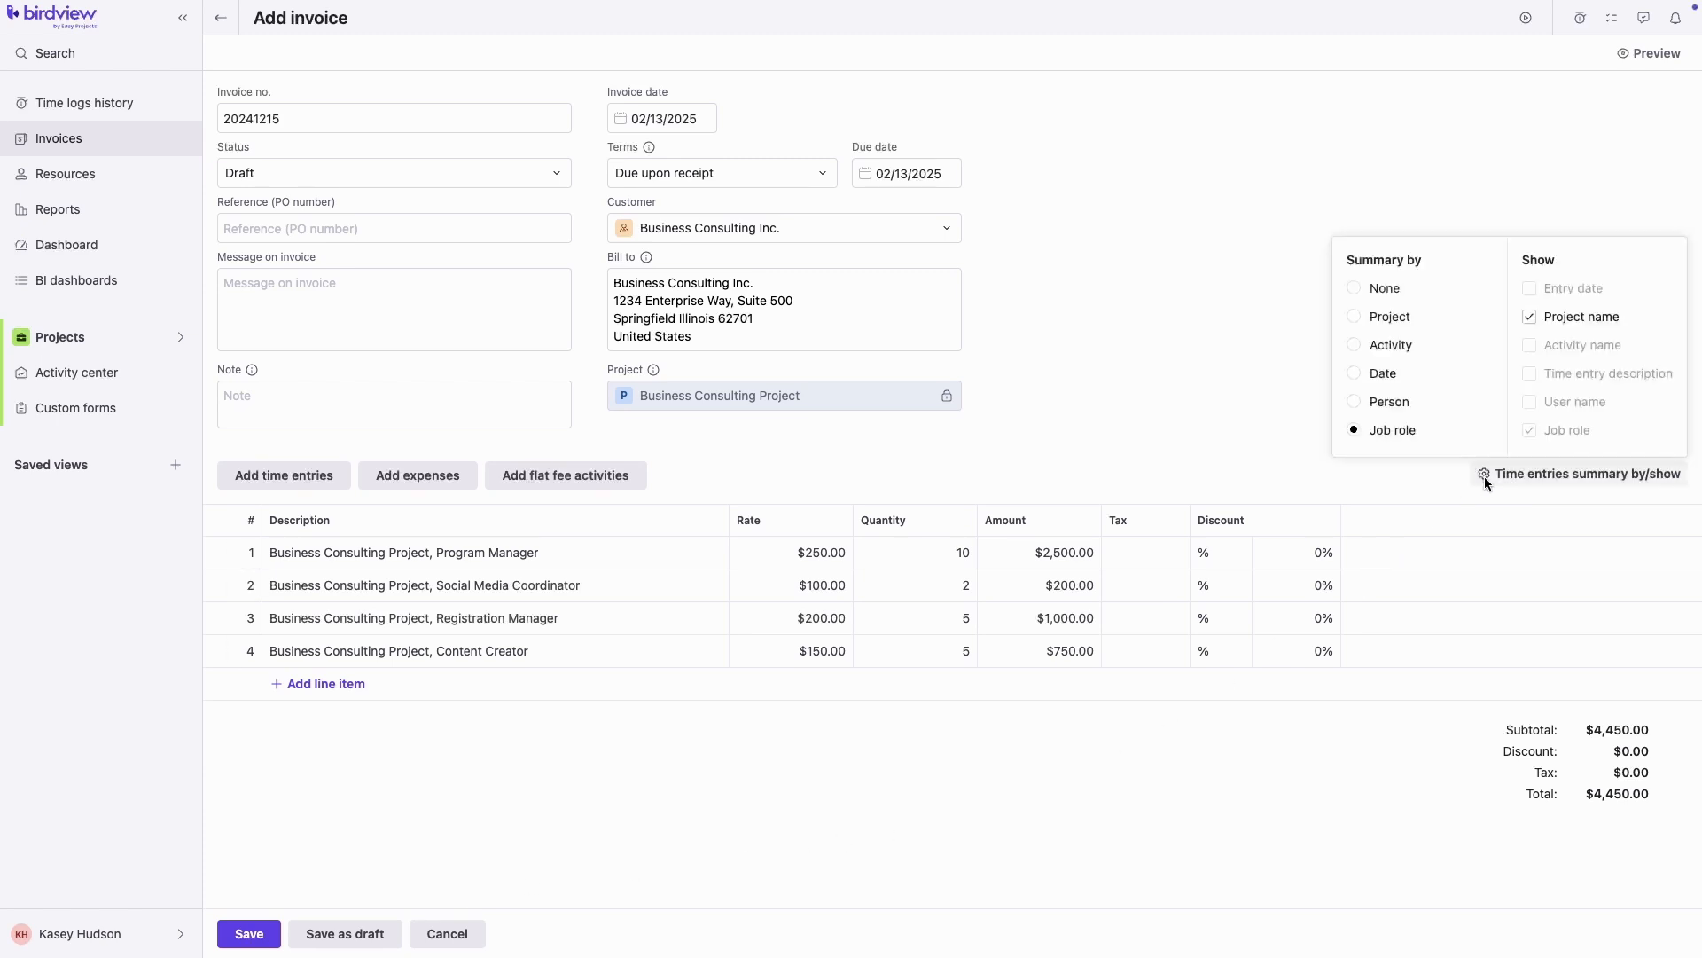
click(1382, 402)
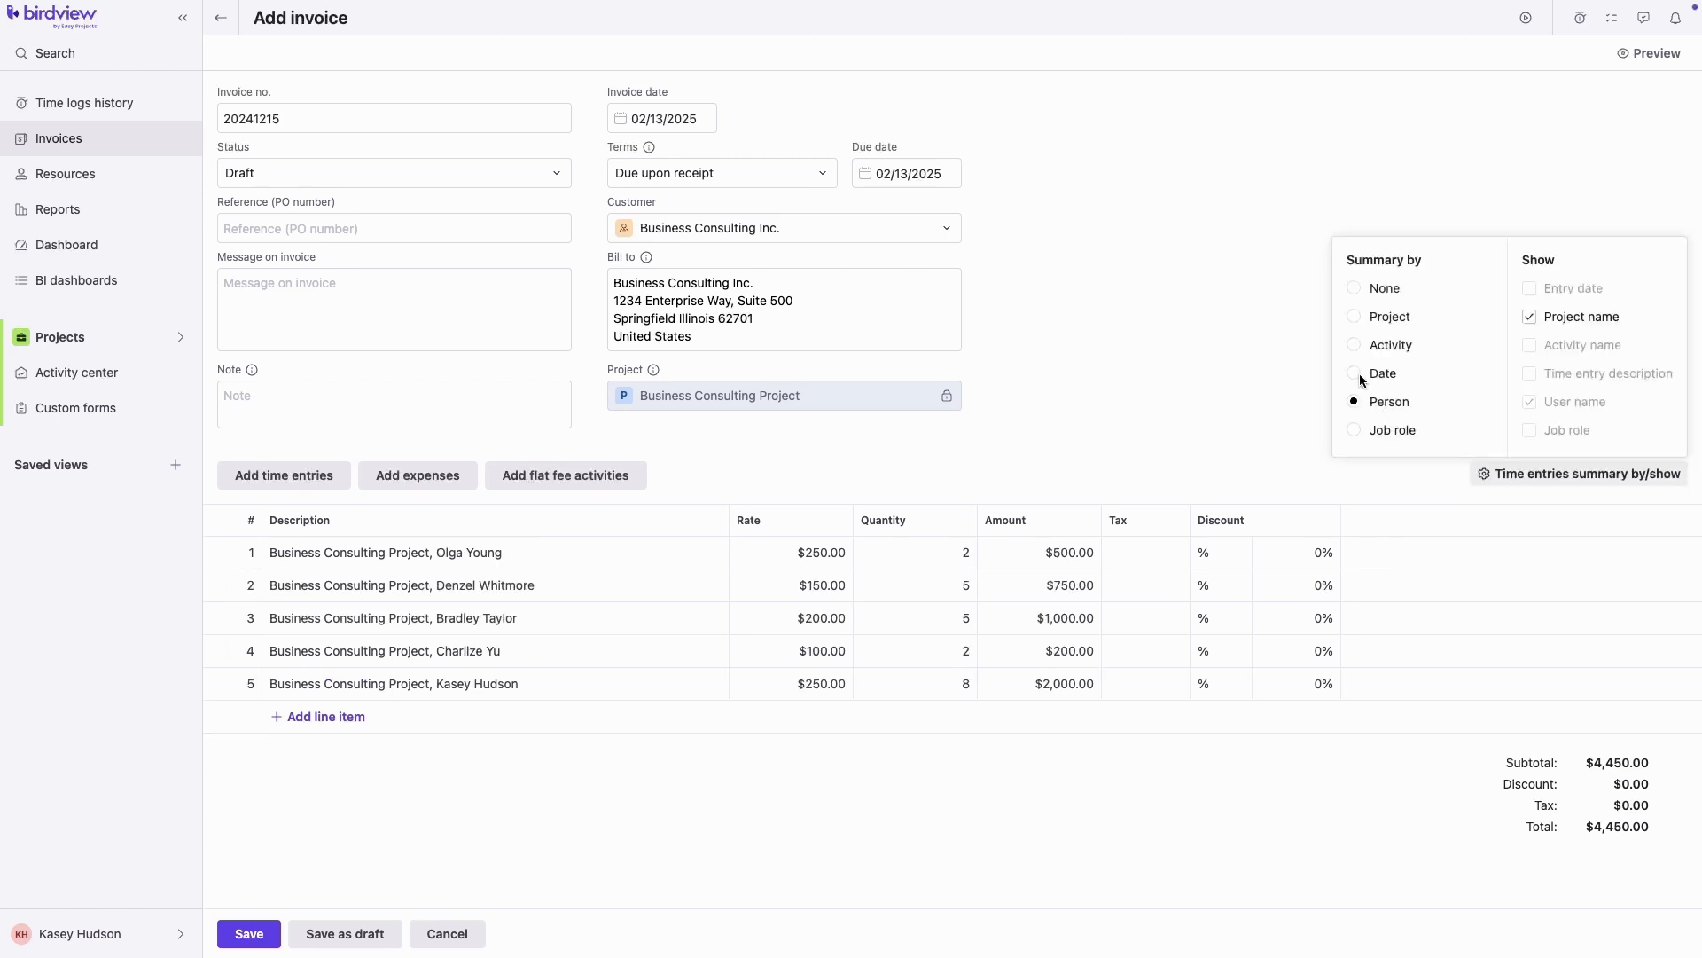
click(1362, 379)
click(1357, 348)
click(1356, 318)
click(1355, 430)
click(1109, 397)
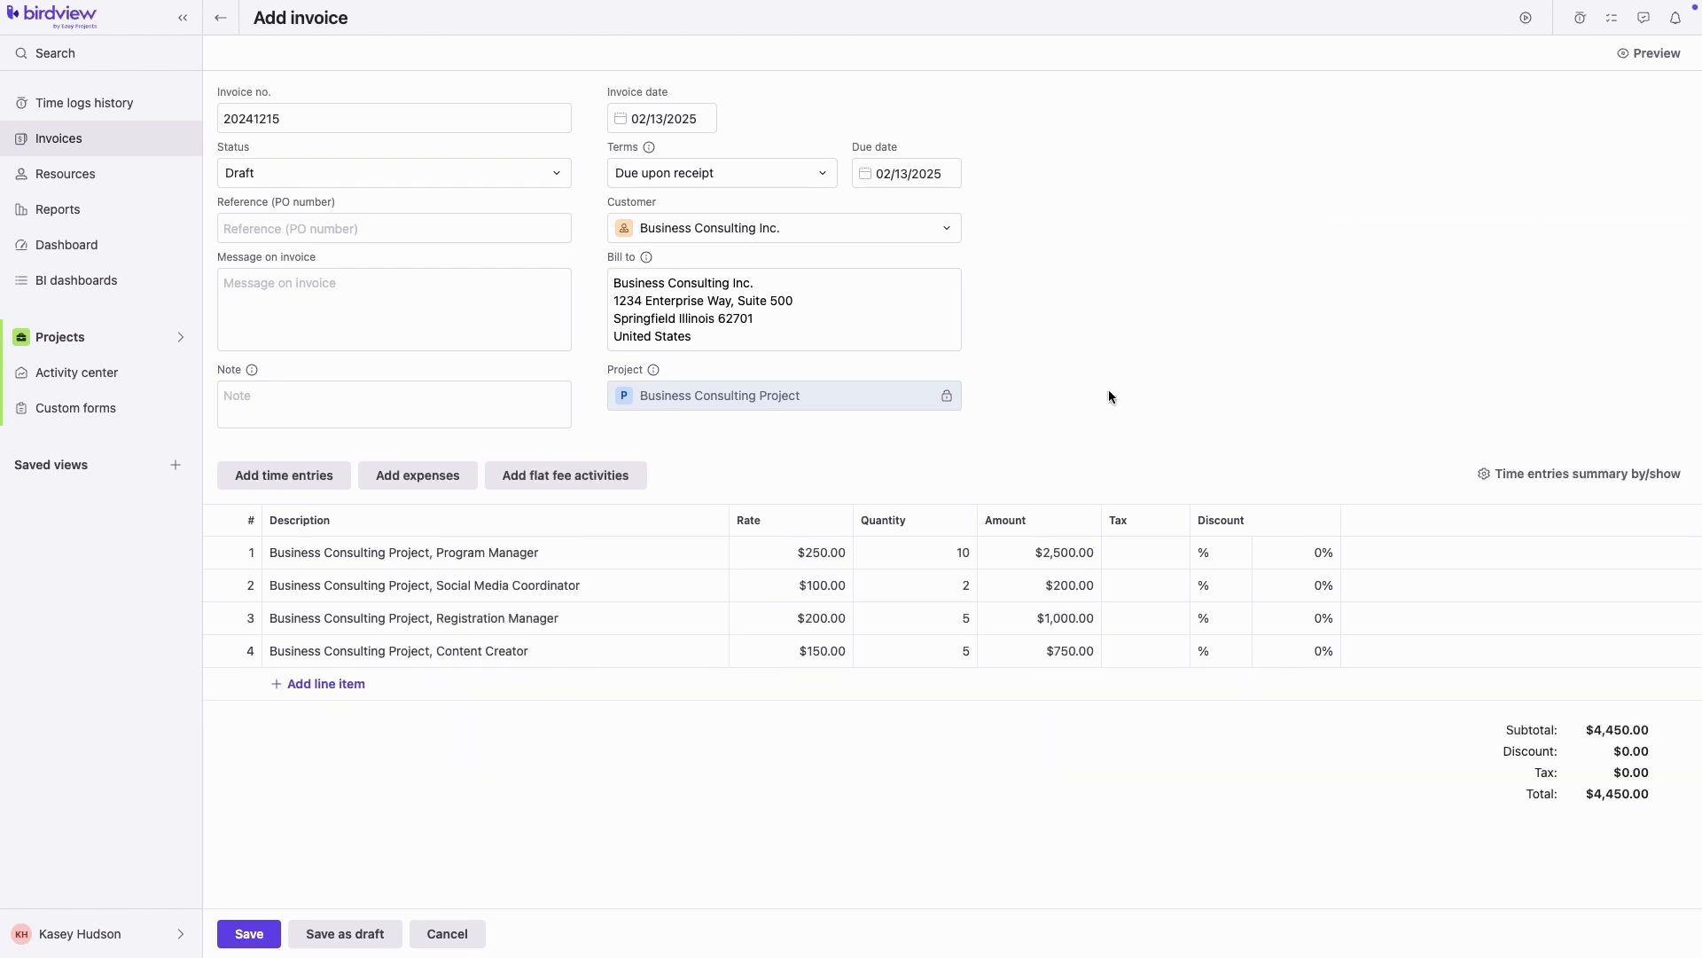
click(423, 477)
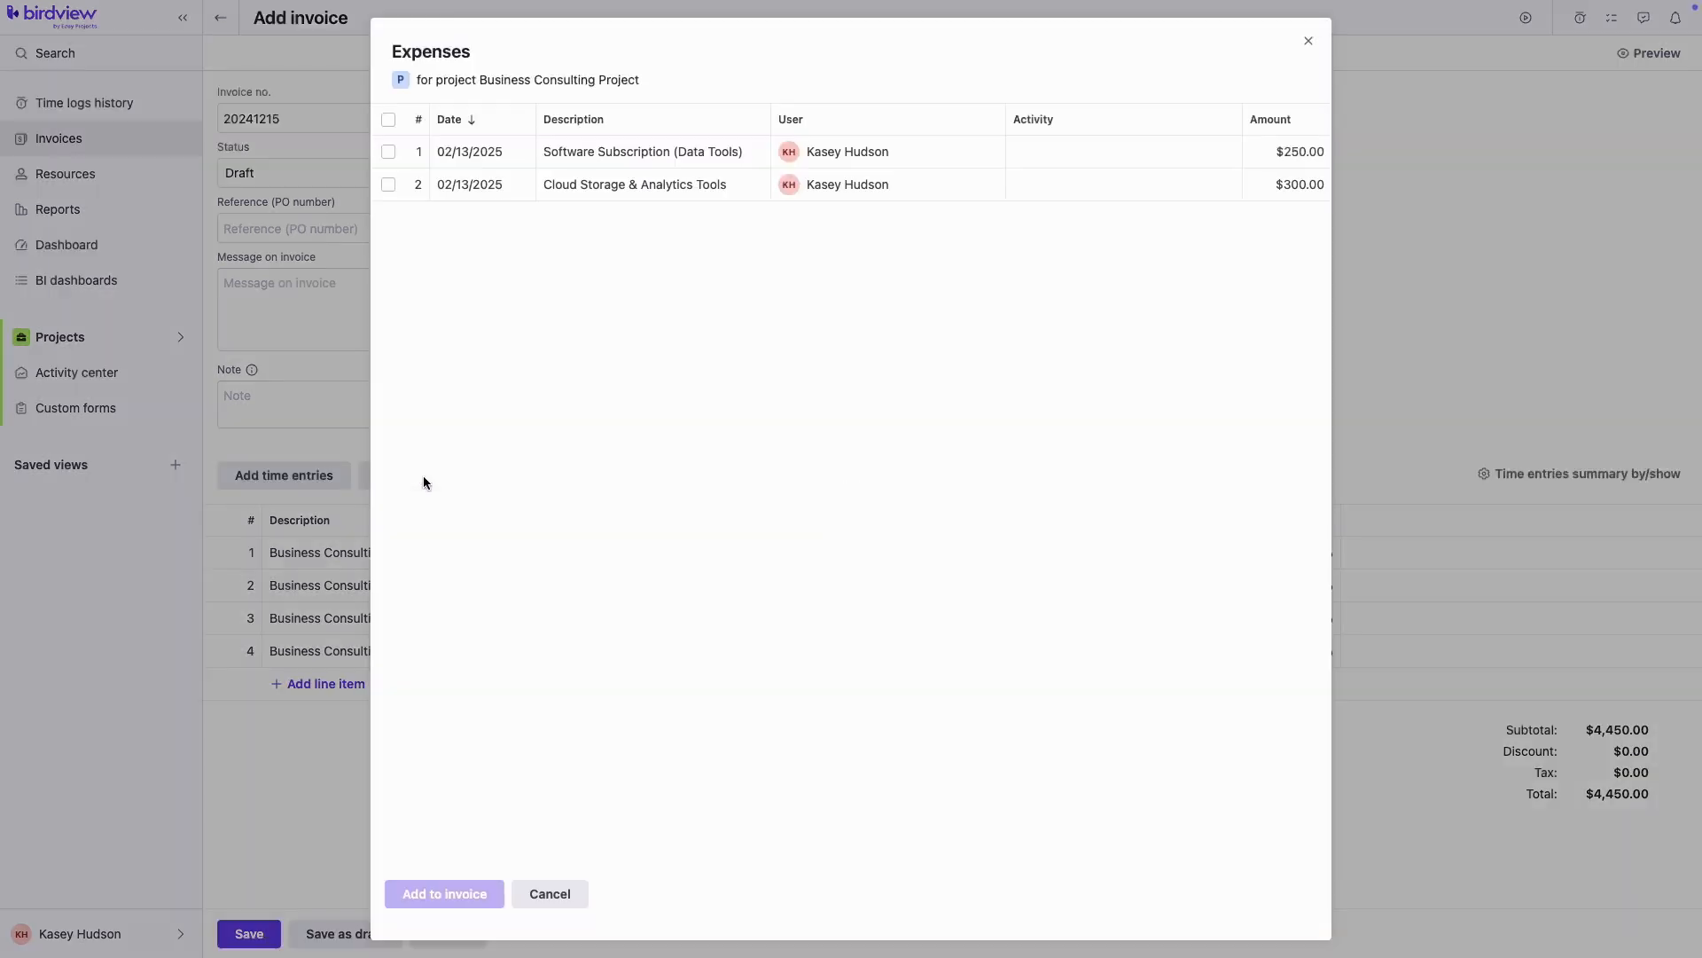
Add both expenses, remove '& Analytics Tools' from the Cloud Storage description and set its rate to 310
click(385, 121)
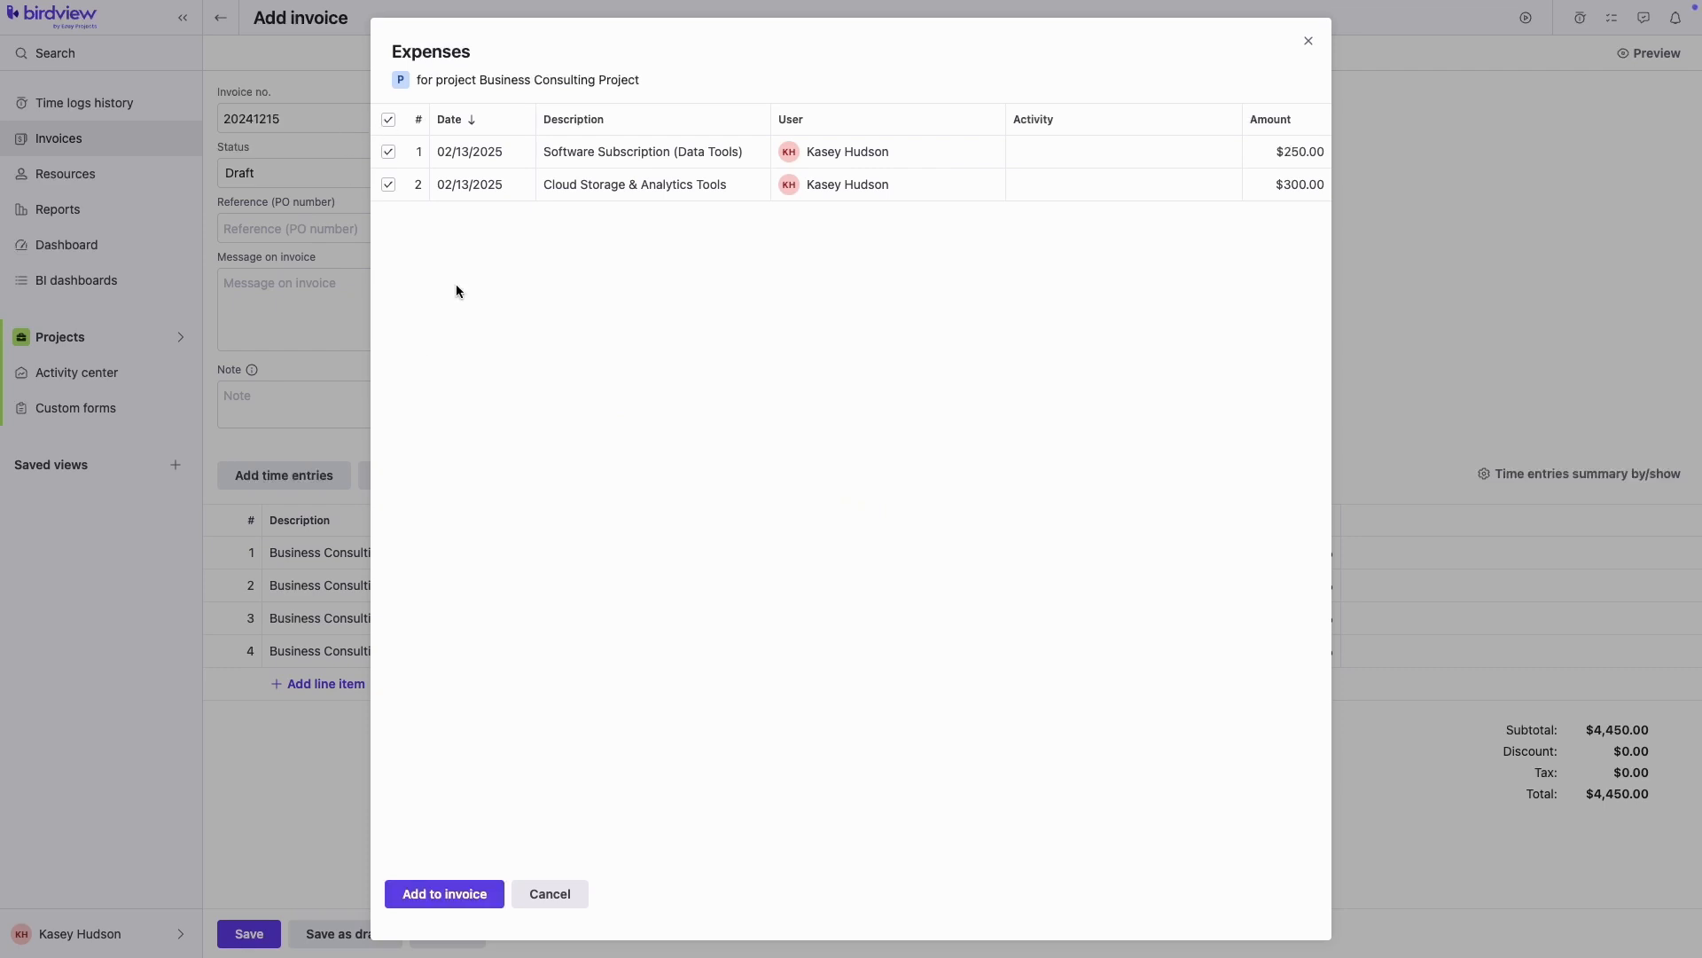
click(472, 892)
click(470, 716)
click(464, 714)
drag(360, 713, 355, 714)
key(BackSpace)
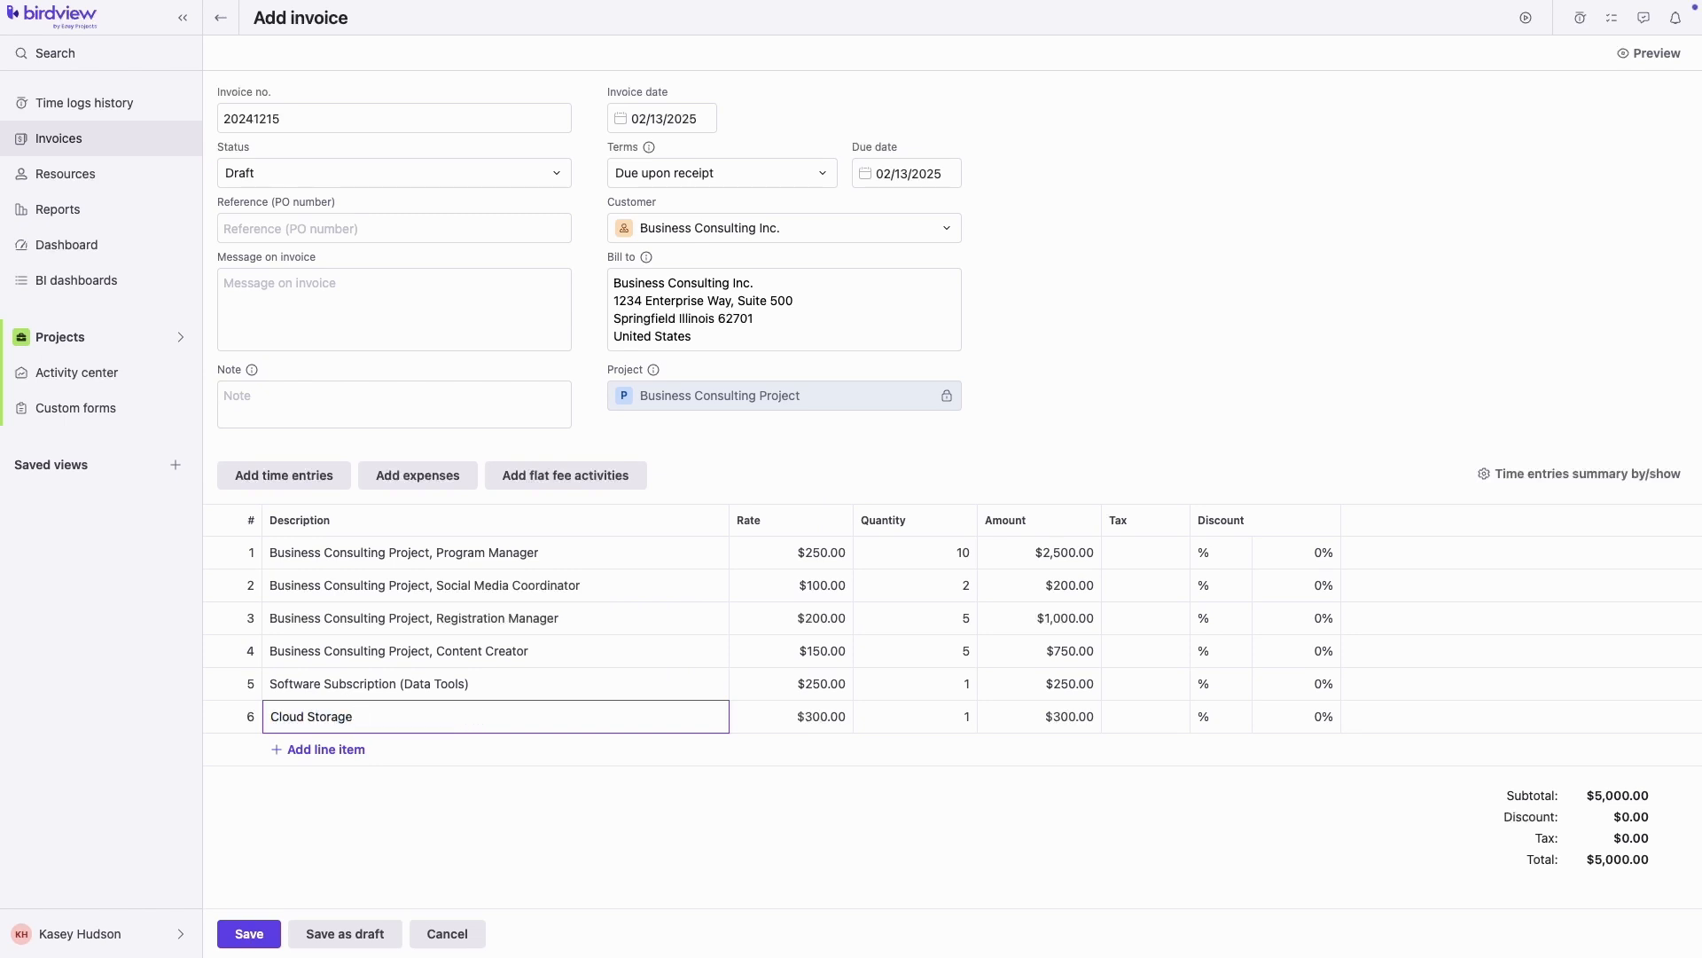
click(827, 719)
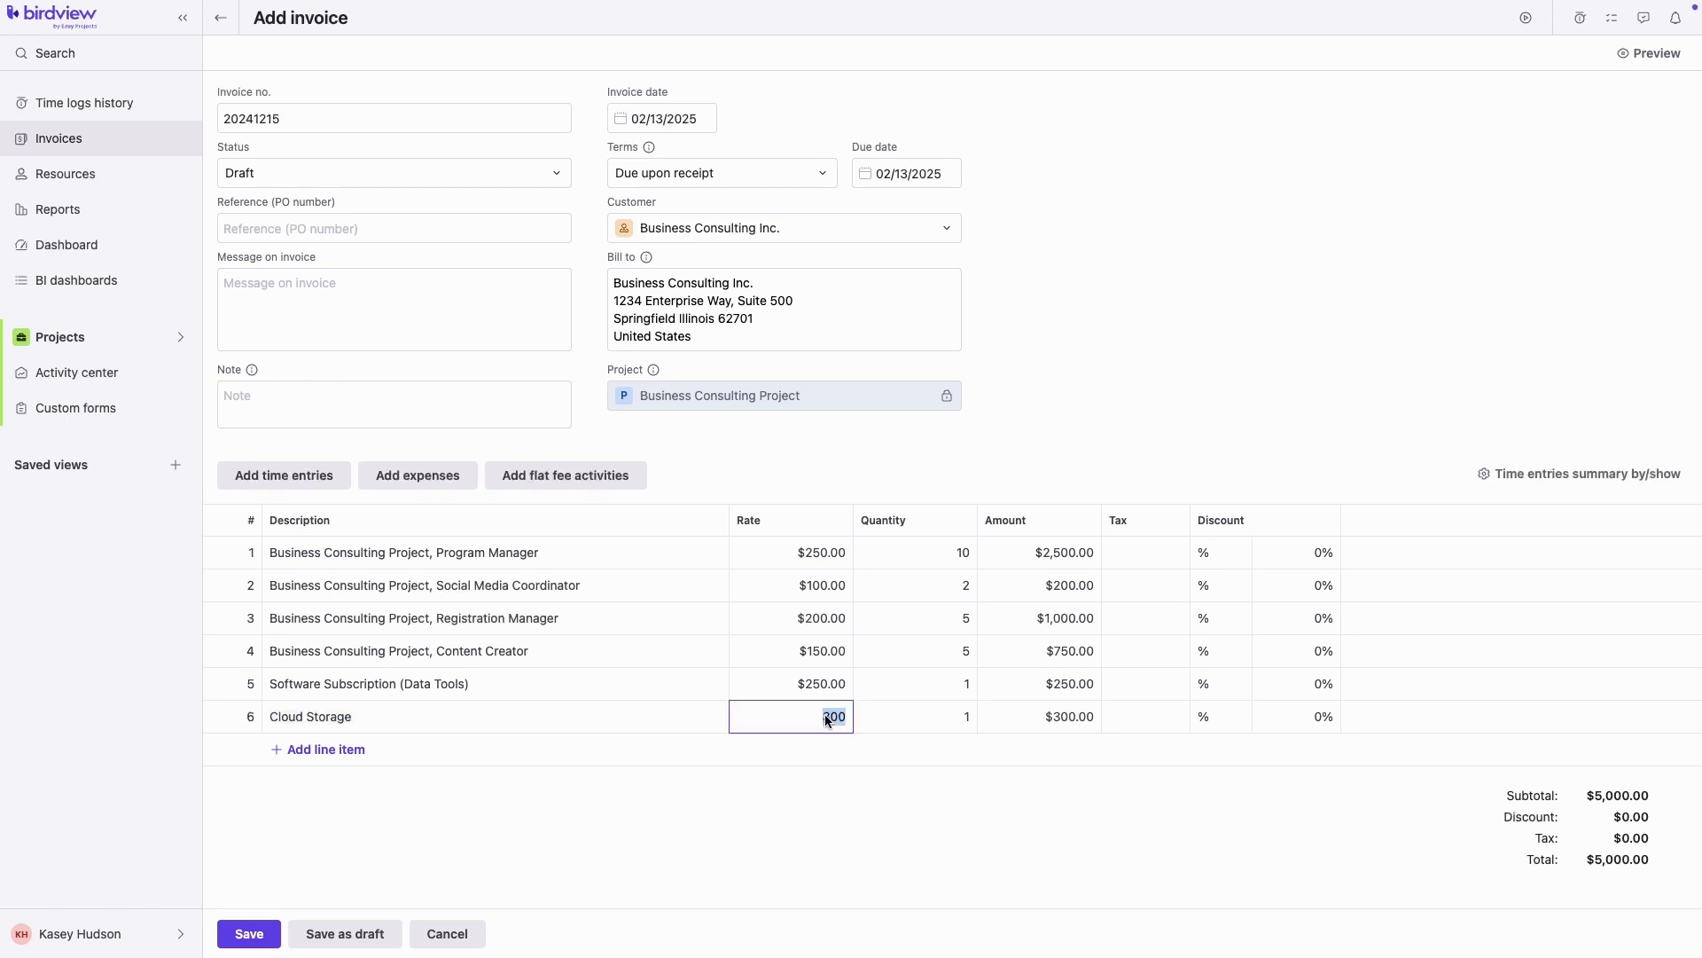
text(310.)
Apply VAT (8%) to Software Subscription and a $5.00 USD discount to Cloud Storage
click(1146, 693)
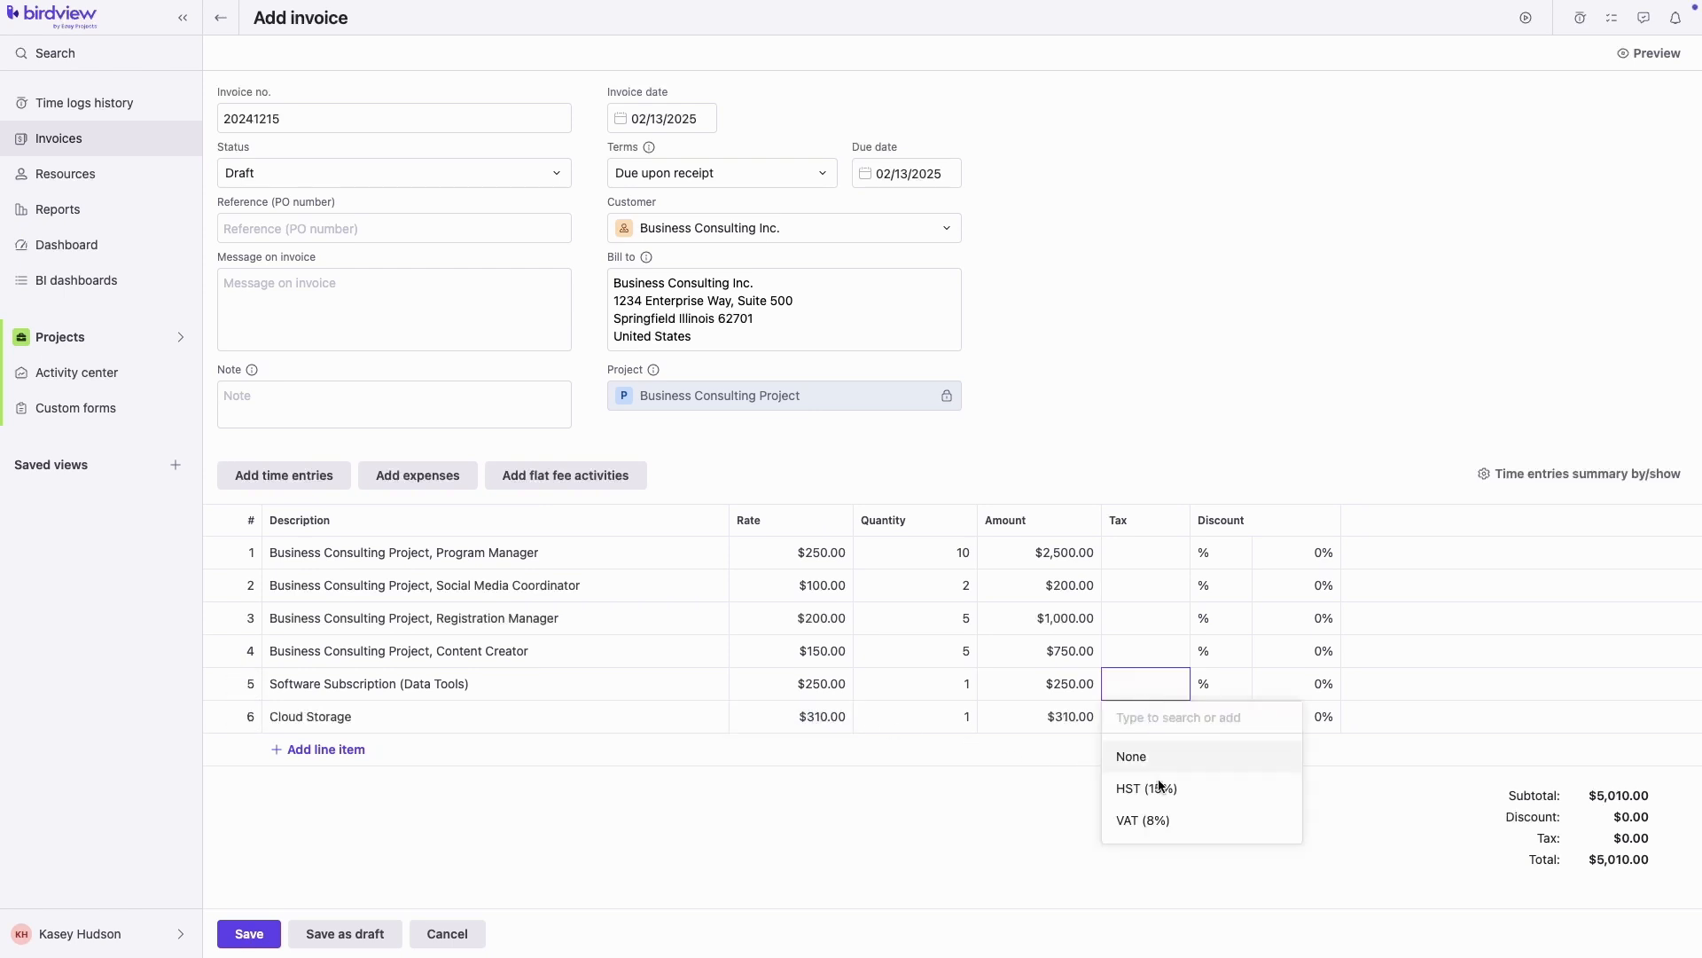
click(1165, 817)
click(1222, 717)
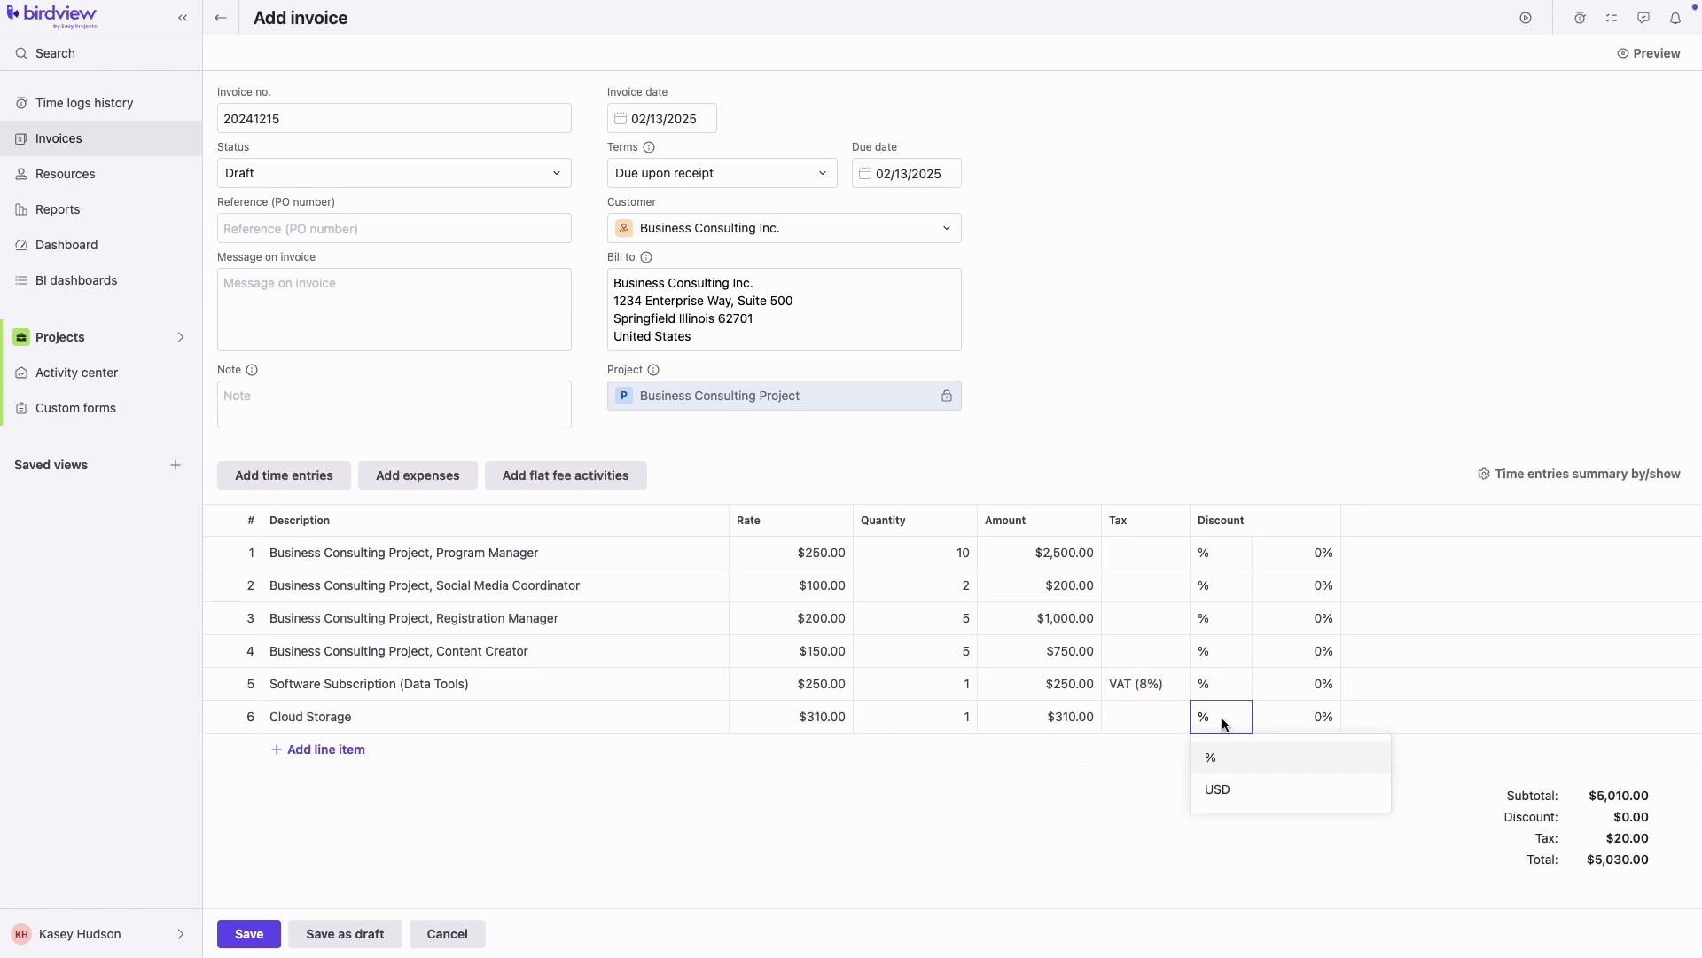
click(1231, 788)
click(1311, 715)
click(1295, 807)
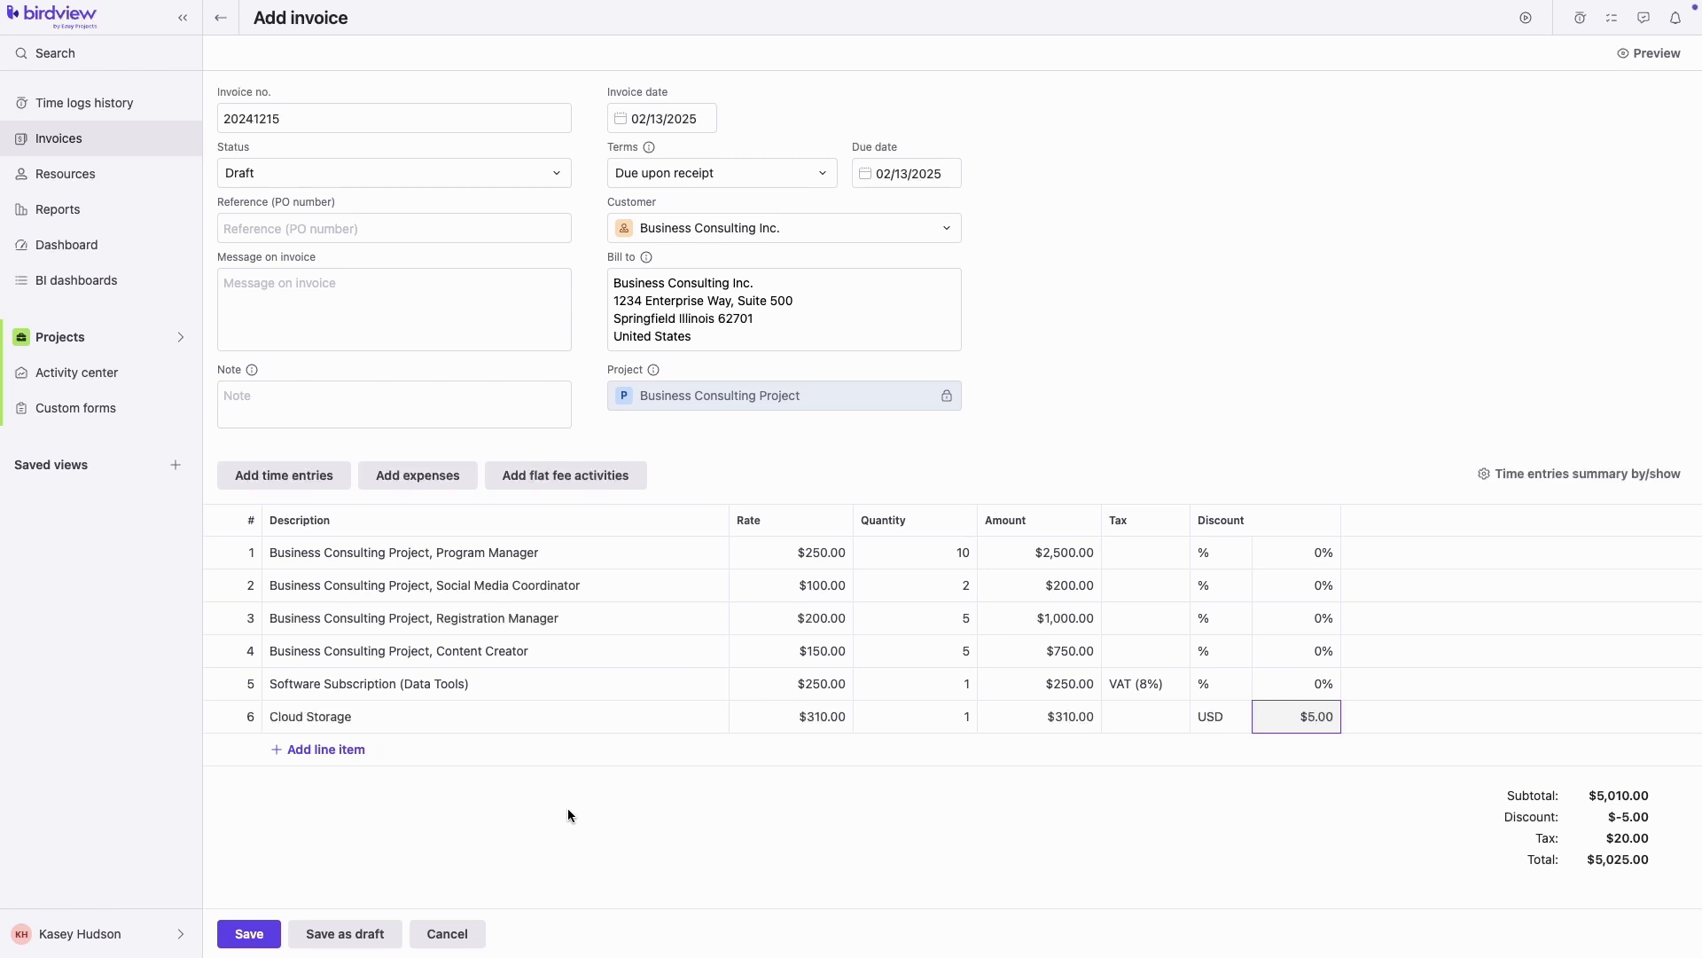
Add a 'Travel cost' line at rate 150 with quantity 1
click(345, 754)
text(Travel cost)
click(817, 747)
text(150)
click(960, 757)
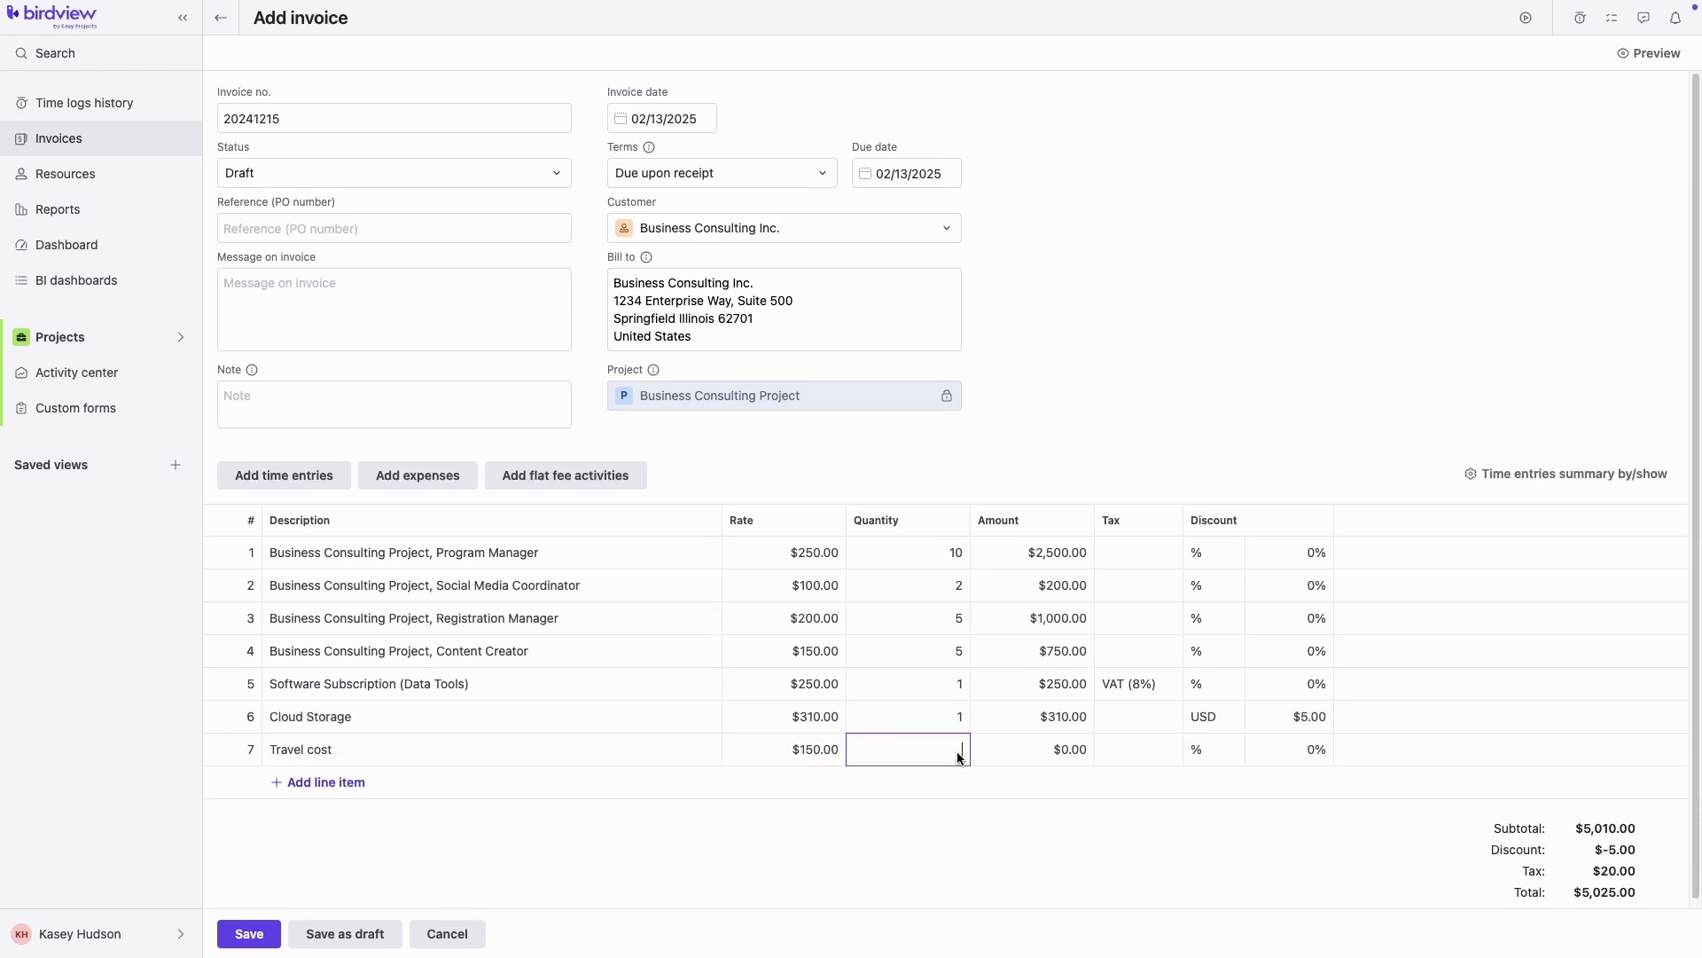
click(962, 845)
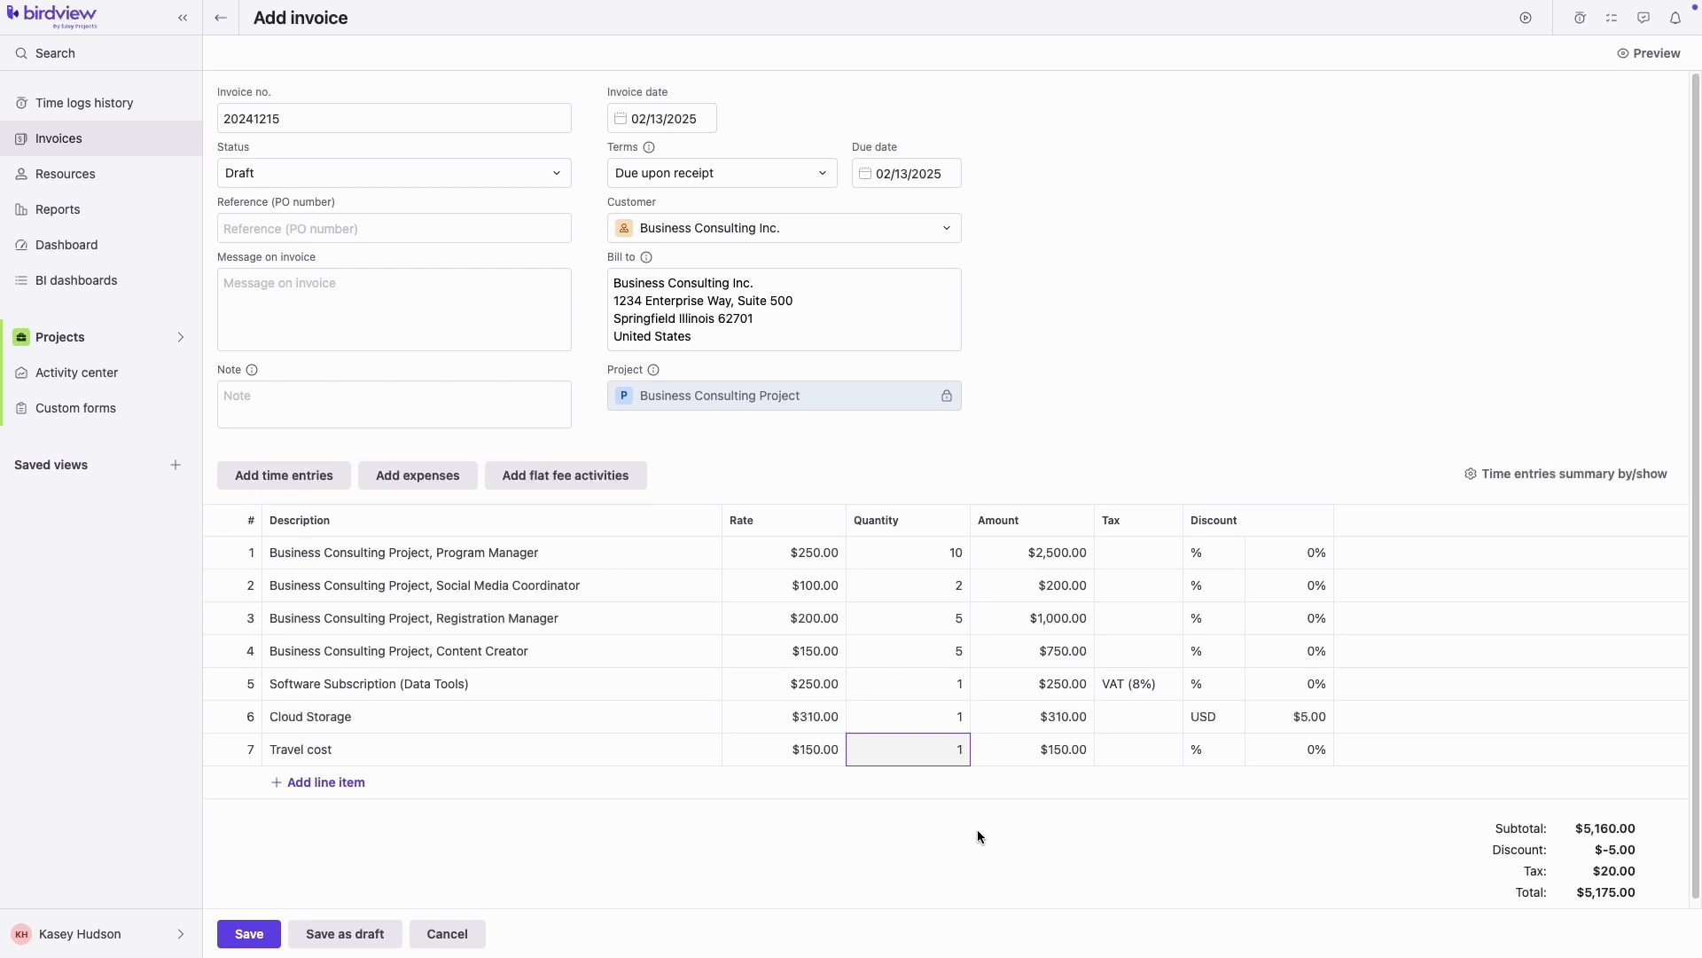
Preview invoice 20241215 and email it to the billing contact's e-mail address
click(1661, 53)
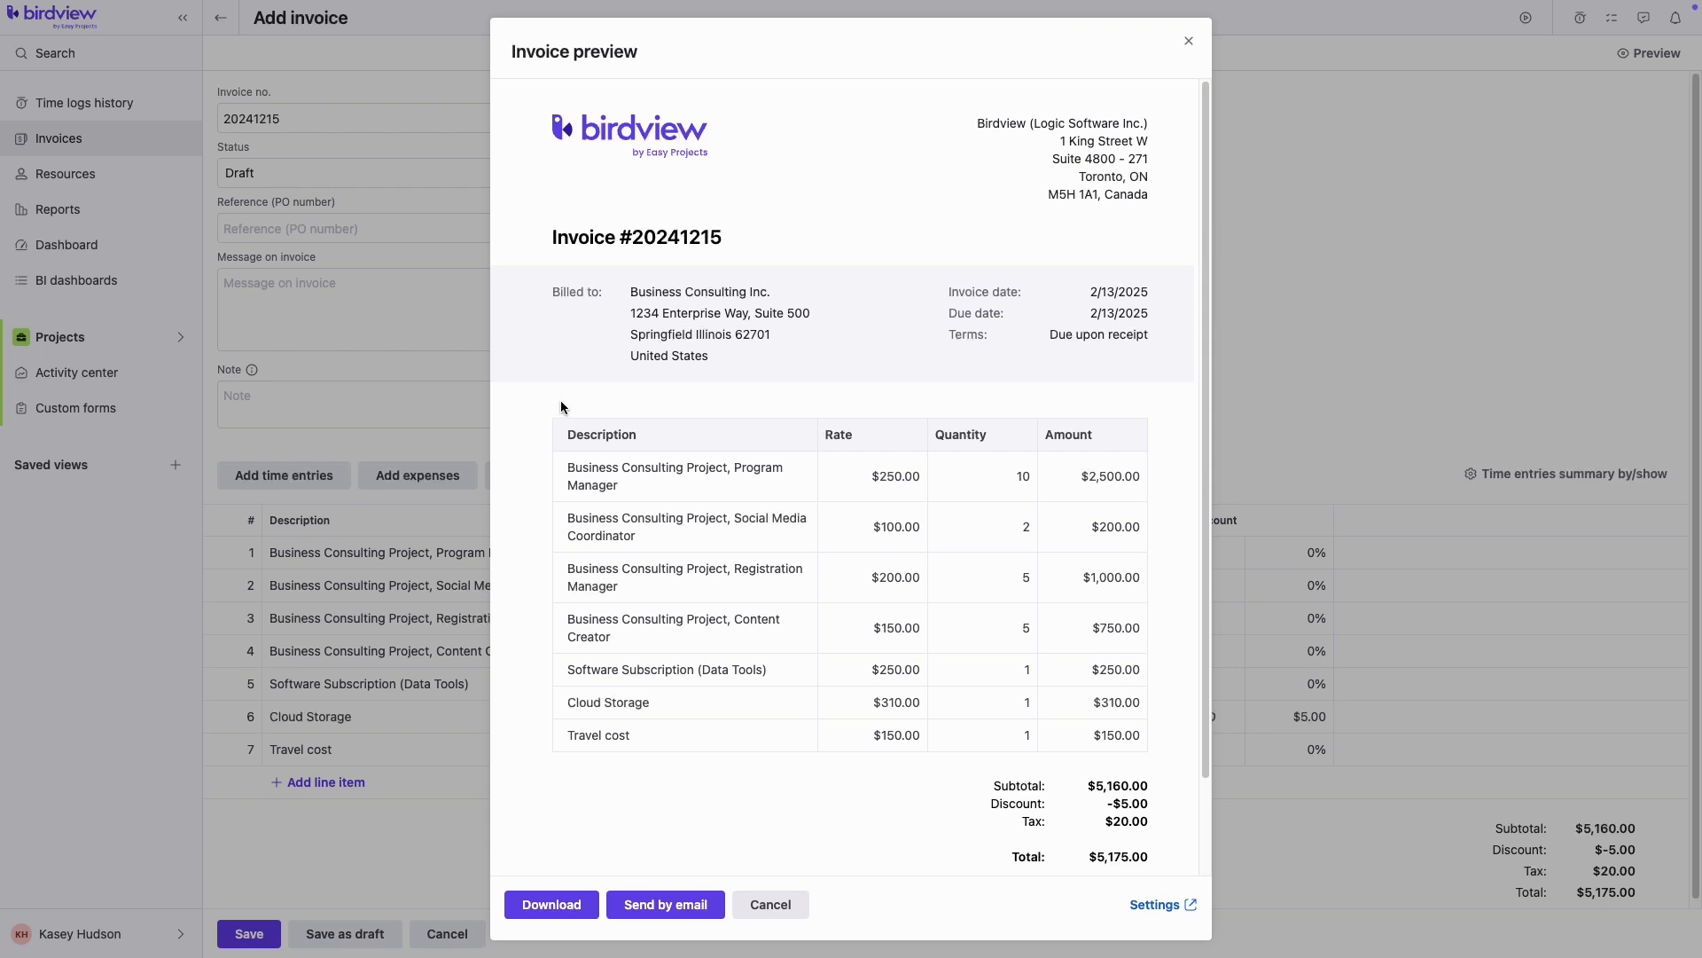
scroll(520, 597, down, 2)
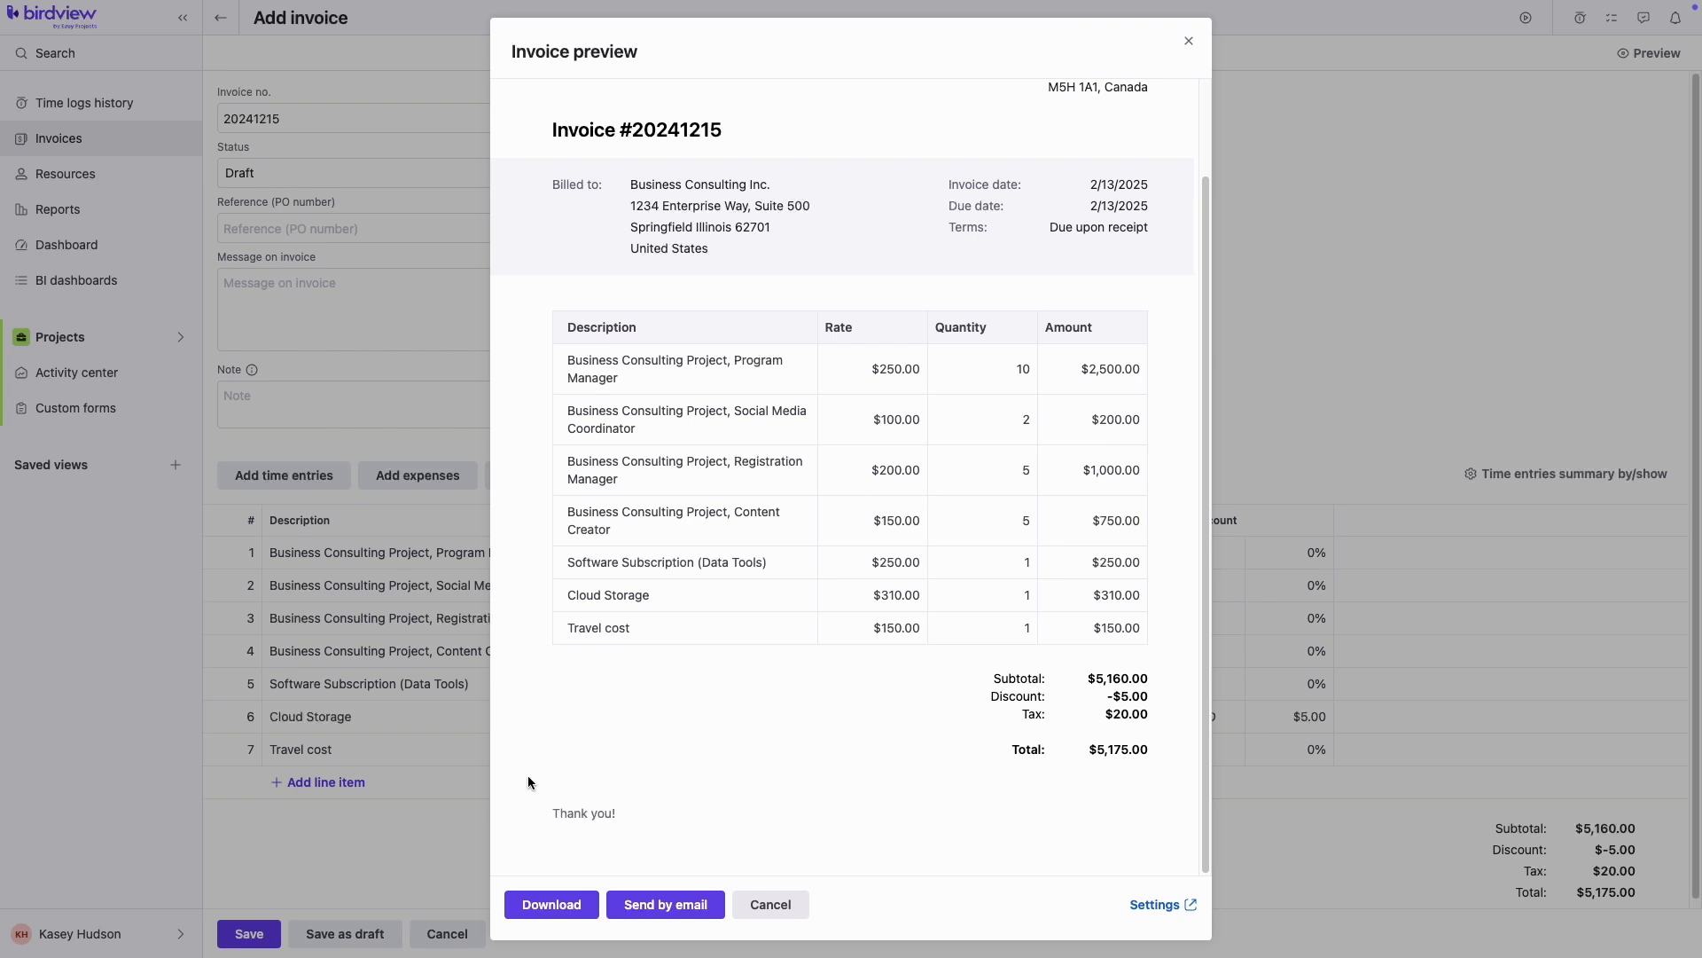
click(653, 906)
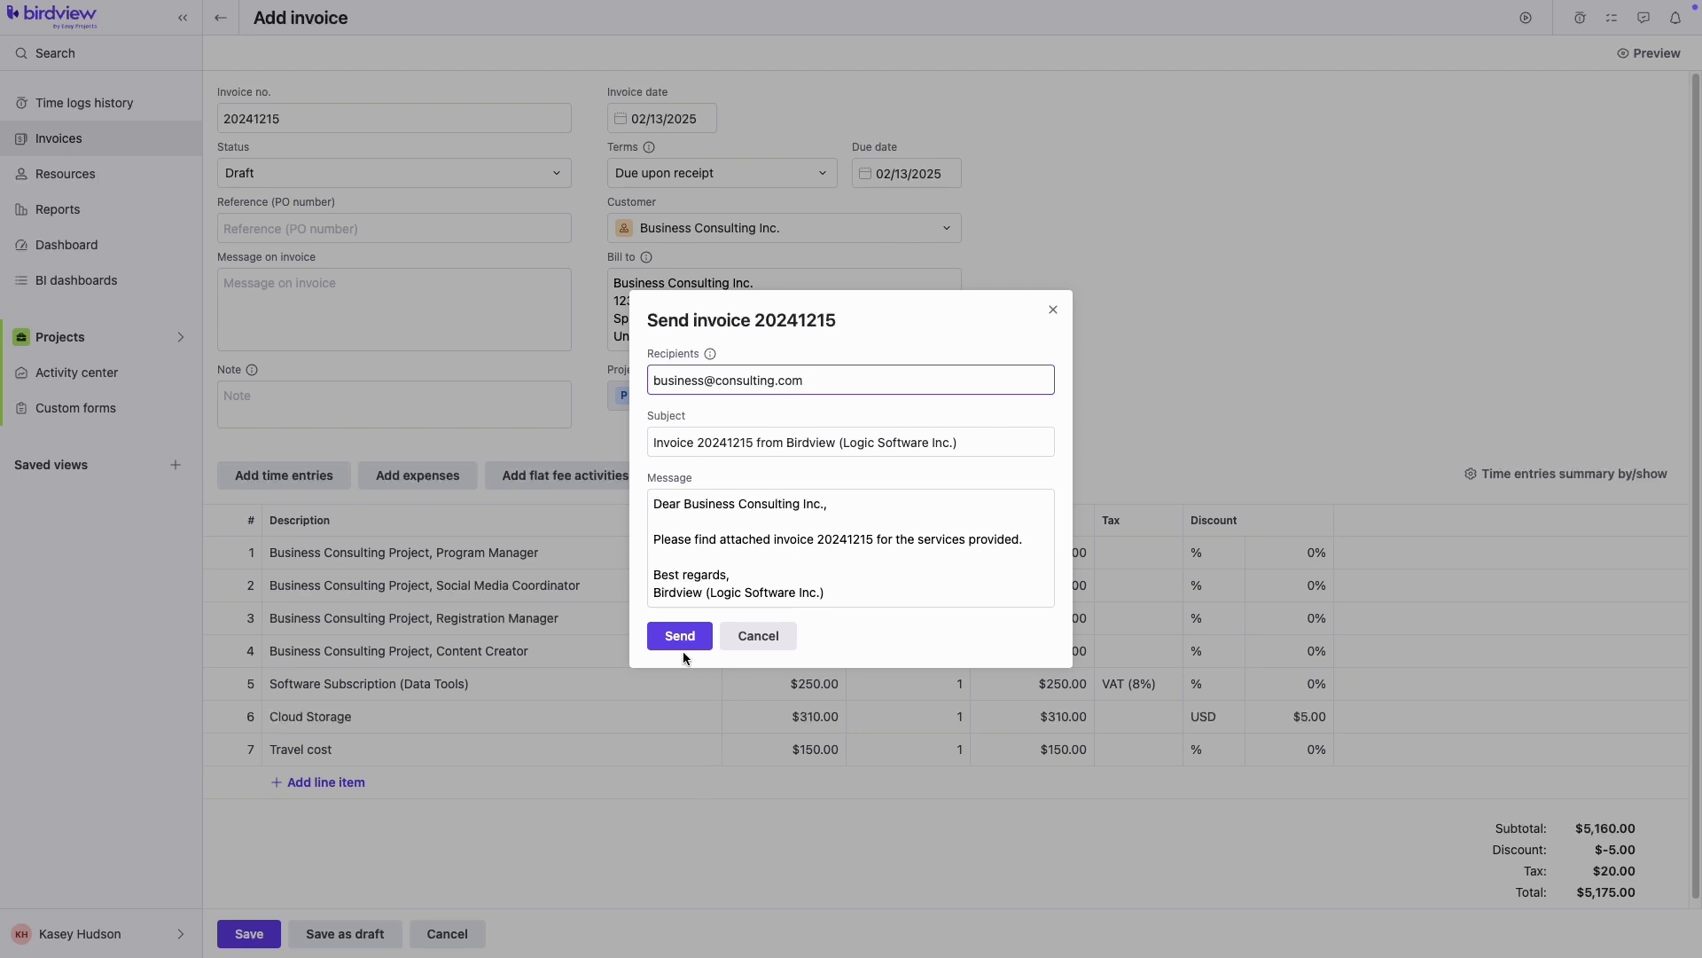
click(680, 637)
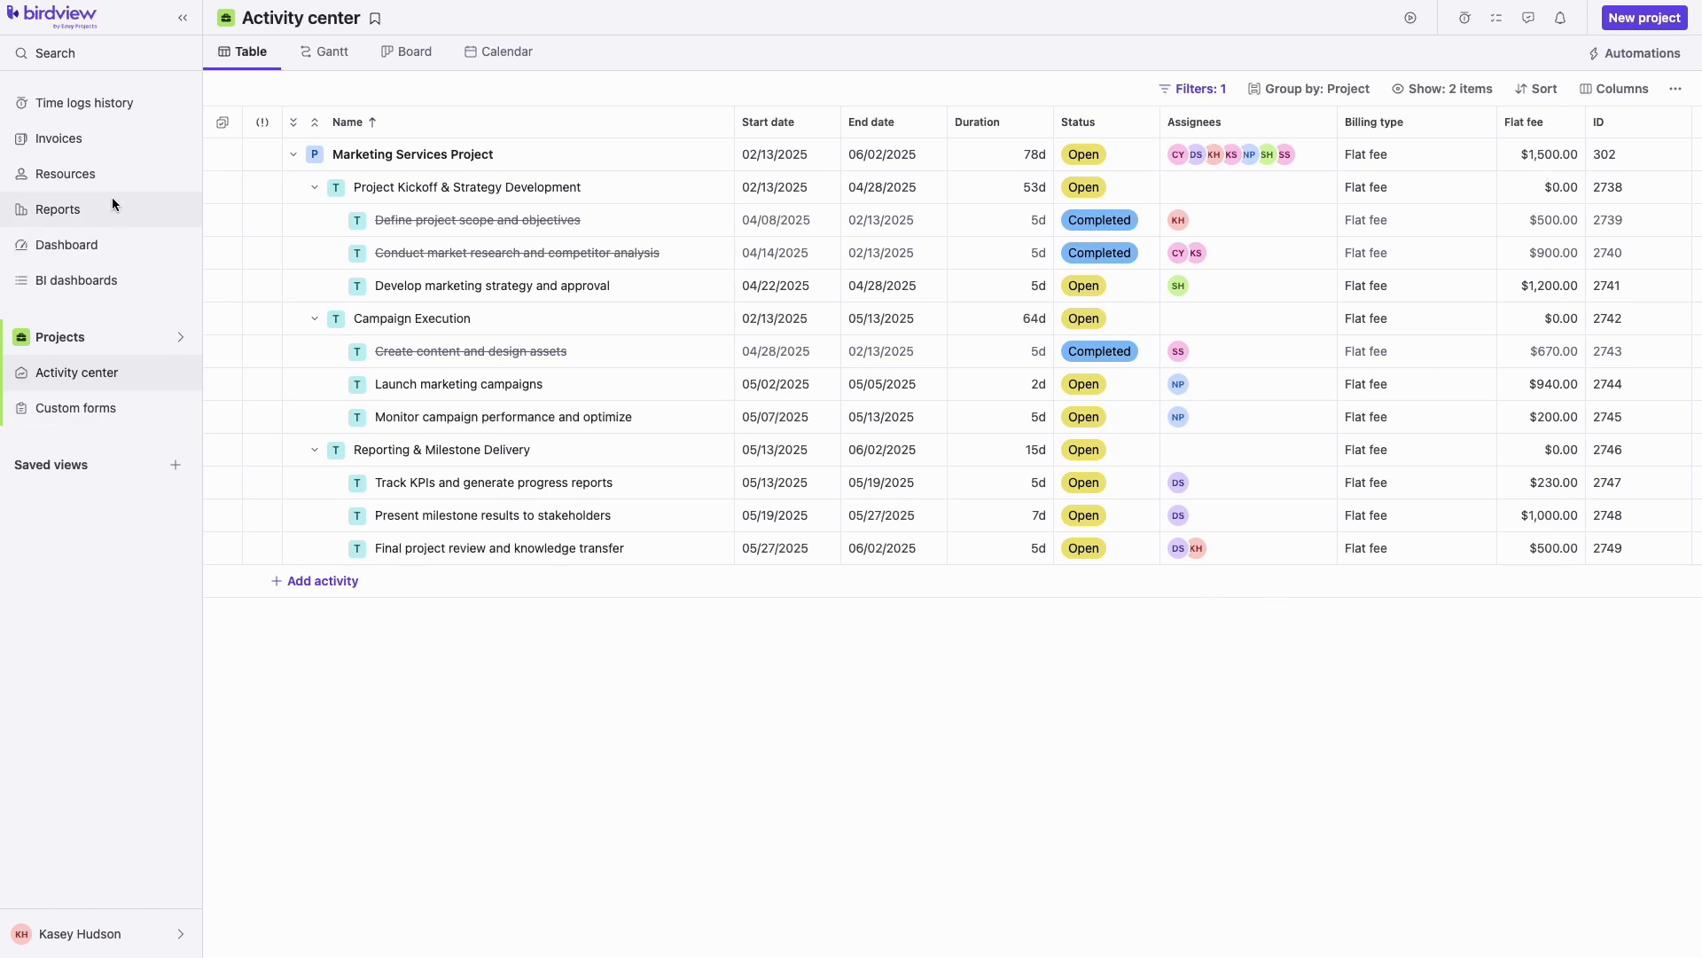
click(75, 141)
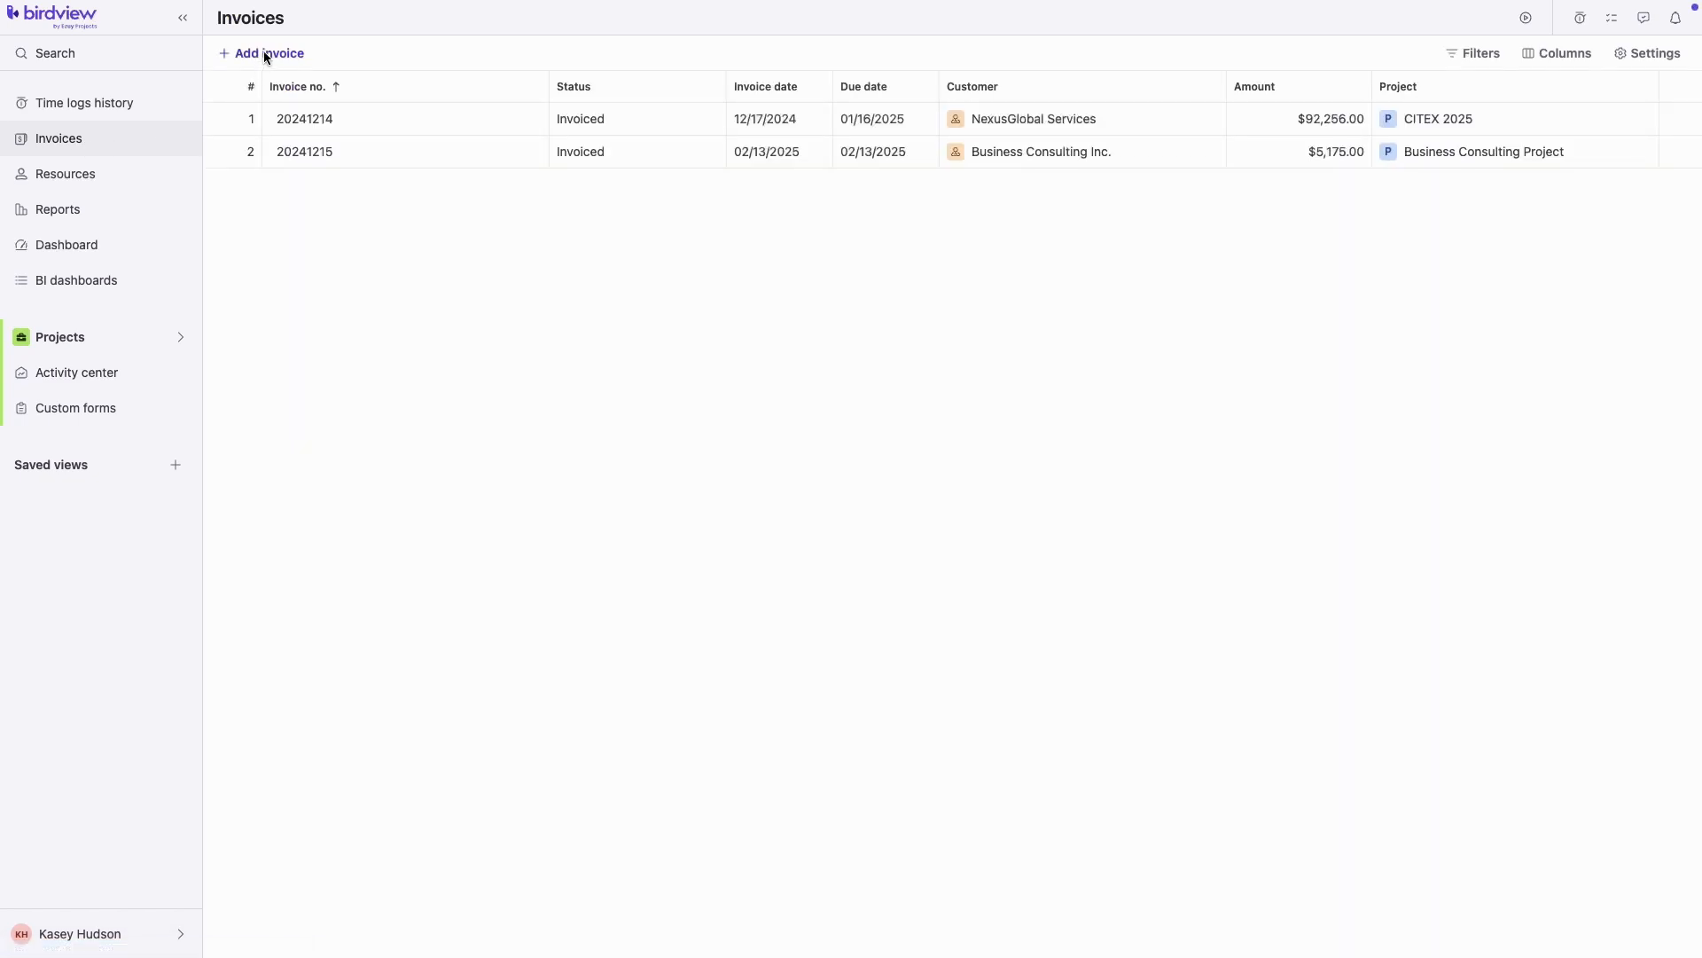
Start a new invoice for Marketing Solutions Co. on the Marketing Services Project
click(263, 52)
click(621, 228)
click(748, 367)
click(747, 395)
click(725, 461)
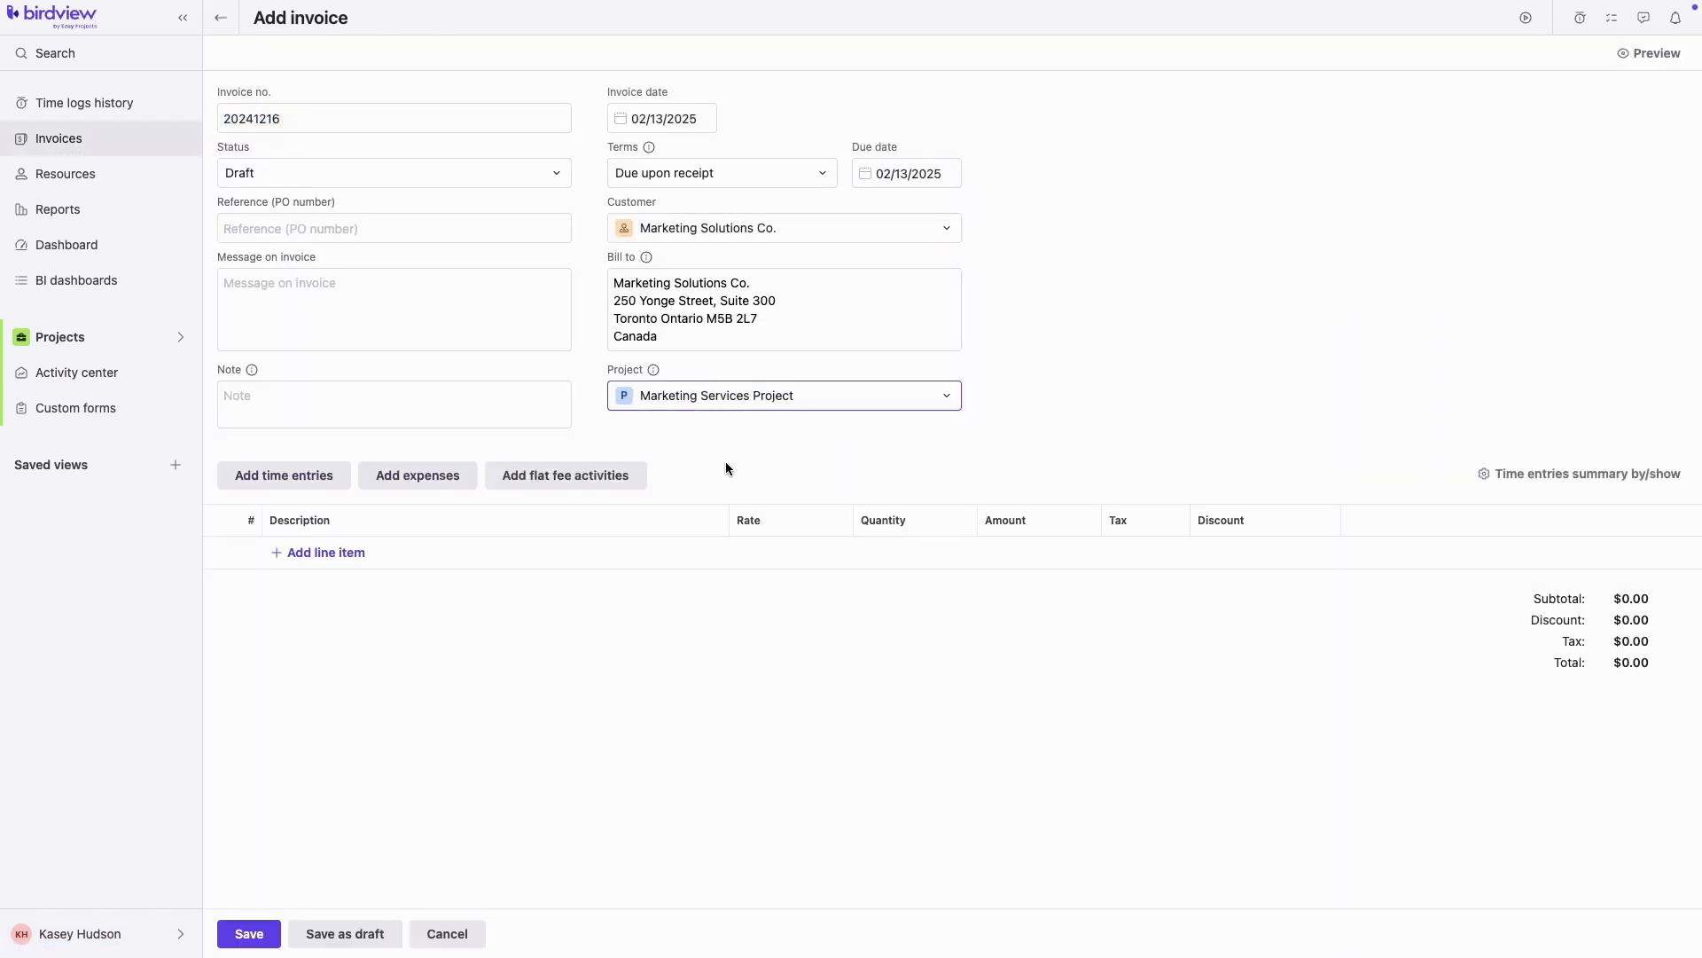
Bill the three completed flat-fee activities, repricing the content and design assets line to $650
click(578, 475)
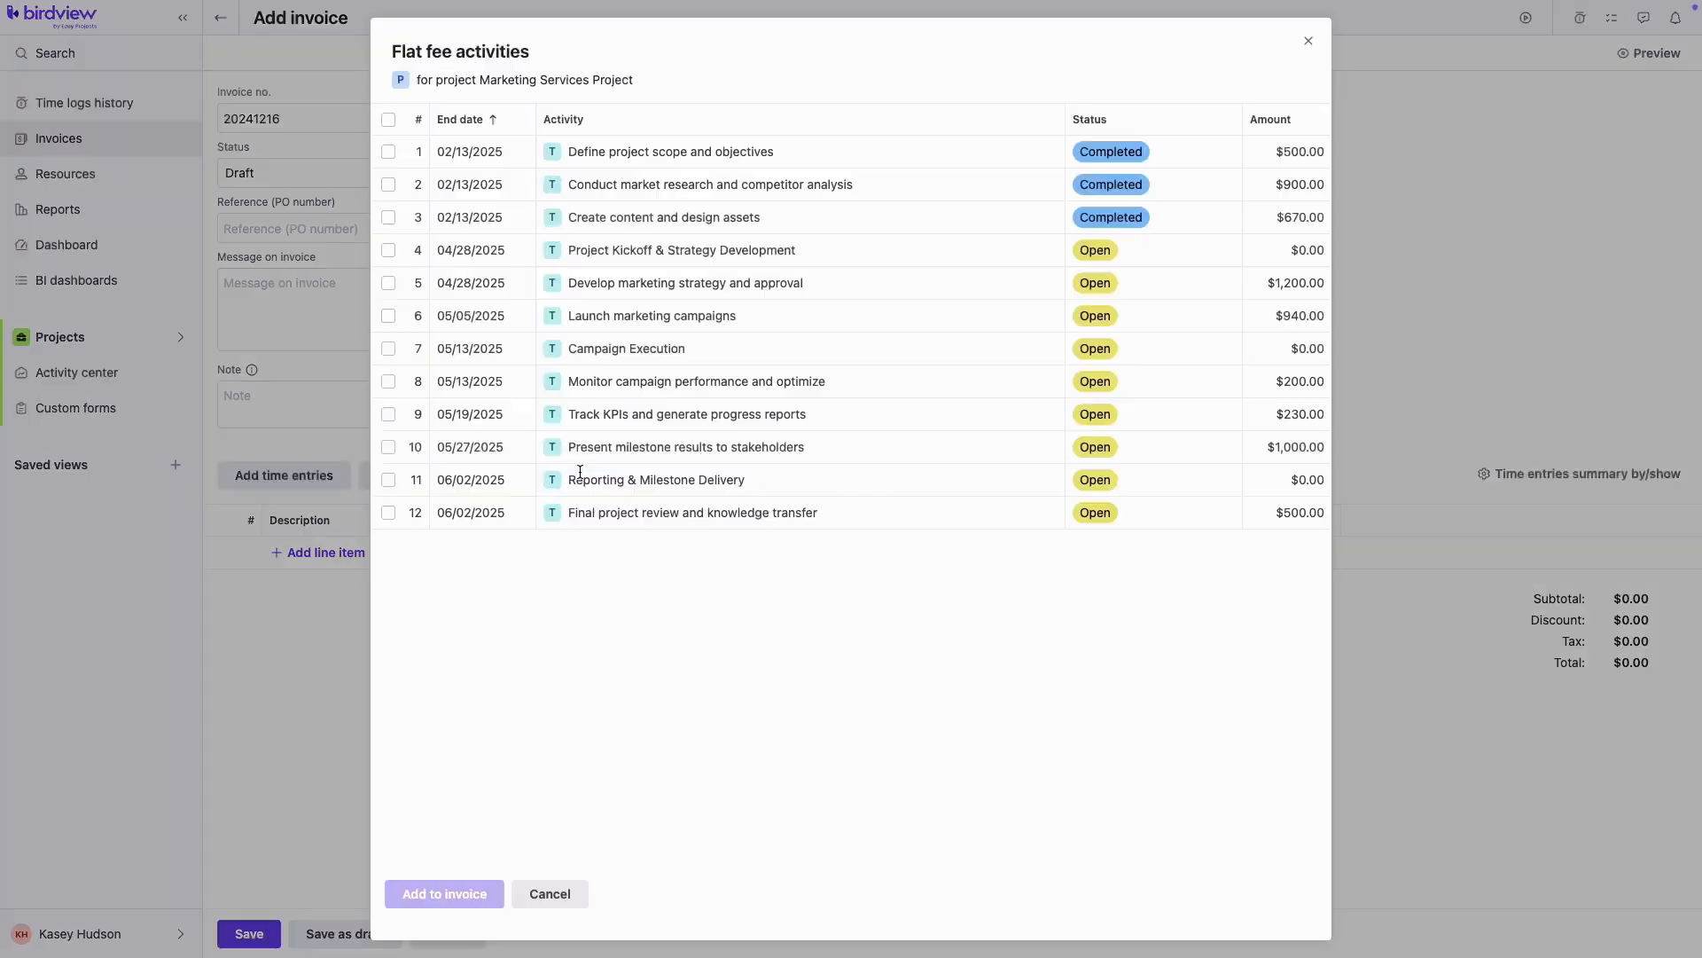
click(389, 156)
click(388, 184)
click(389, 217)
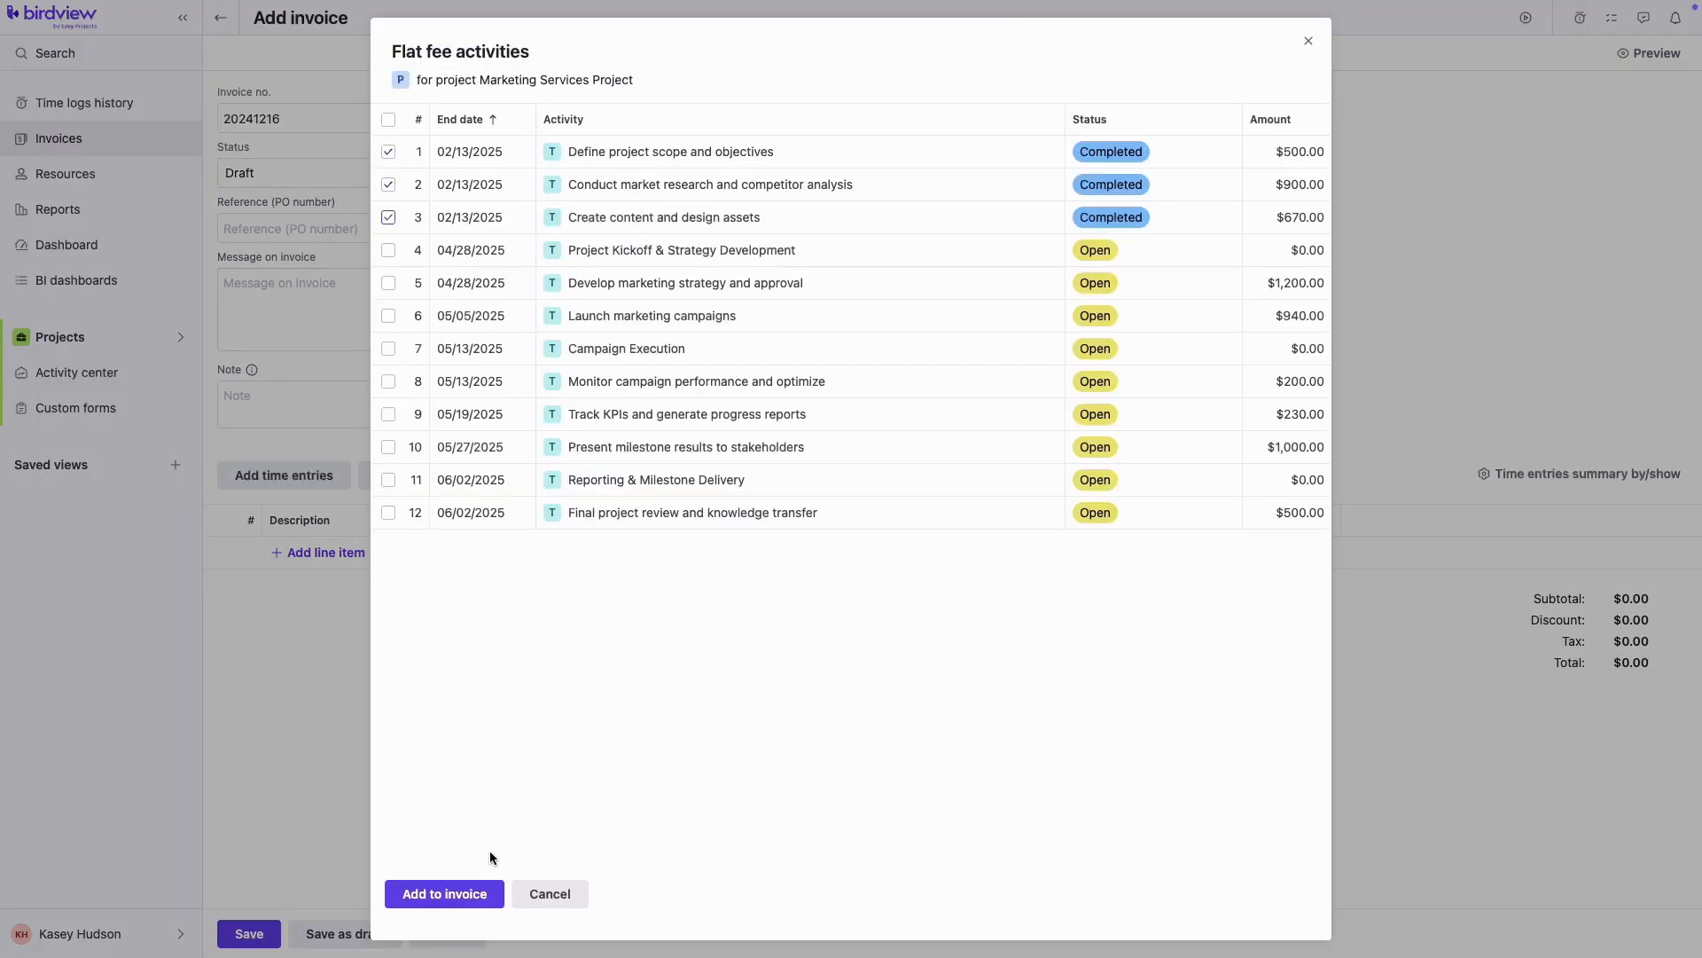
click(465, 893)
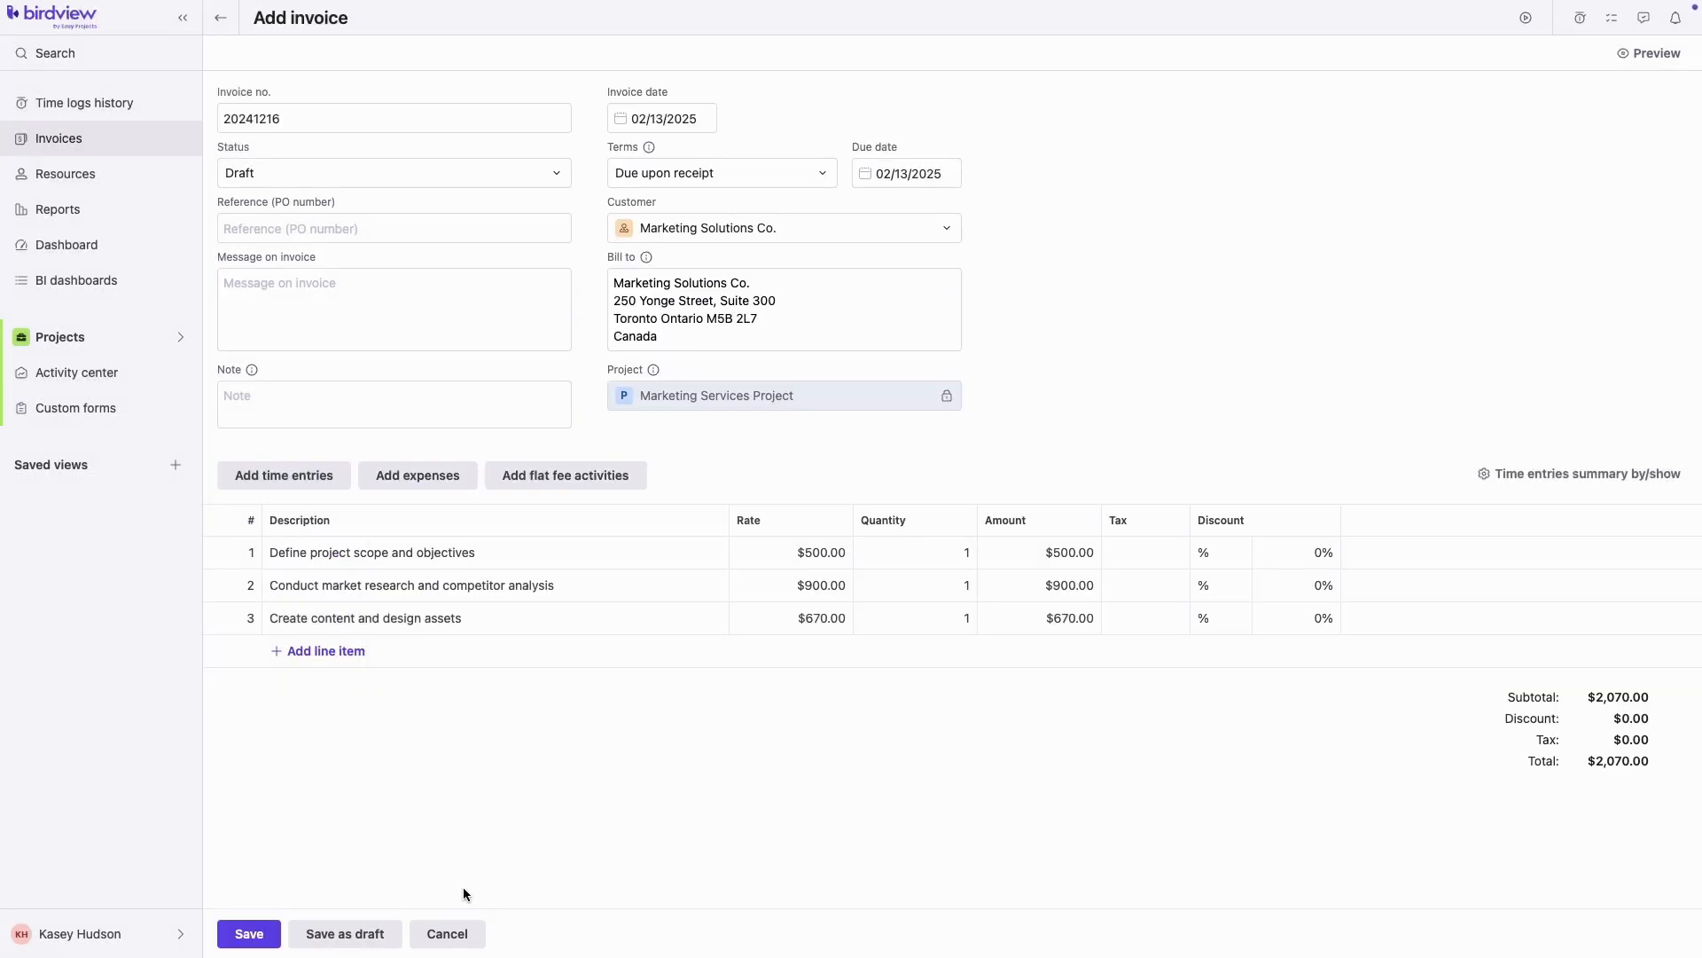
click(563, 623)
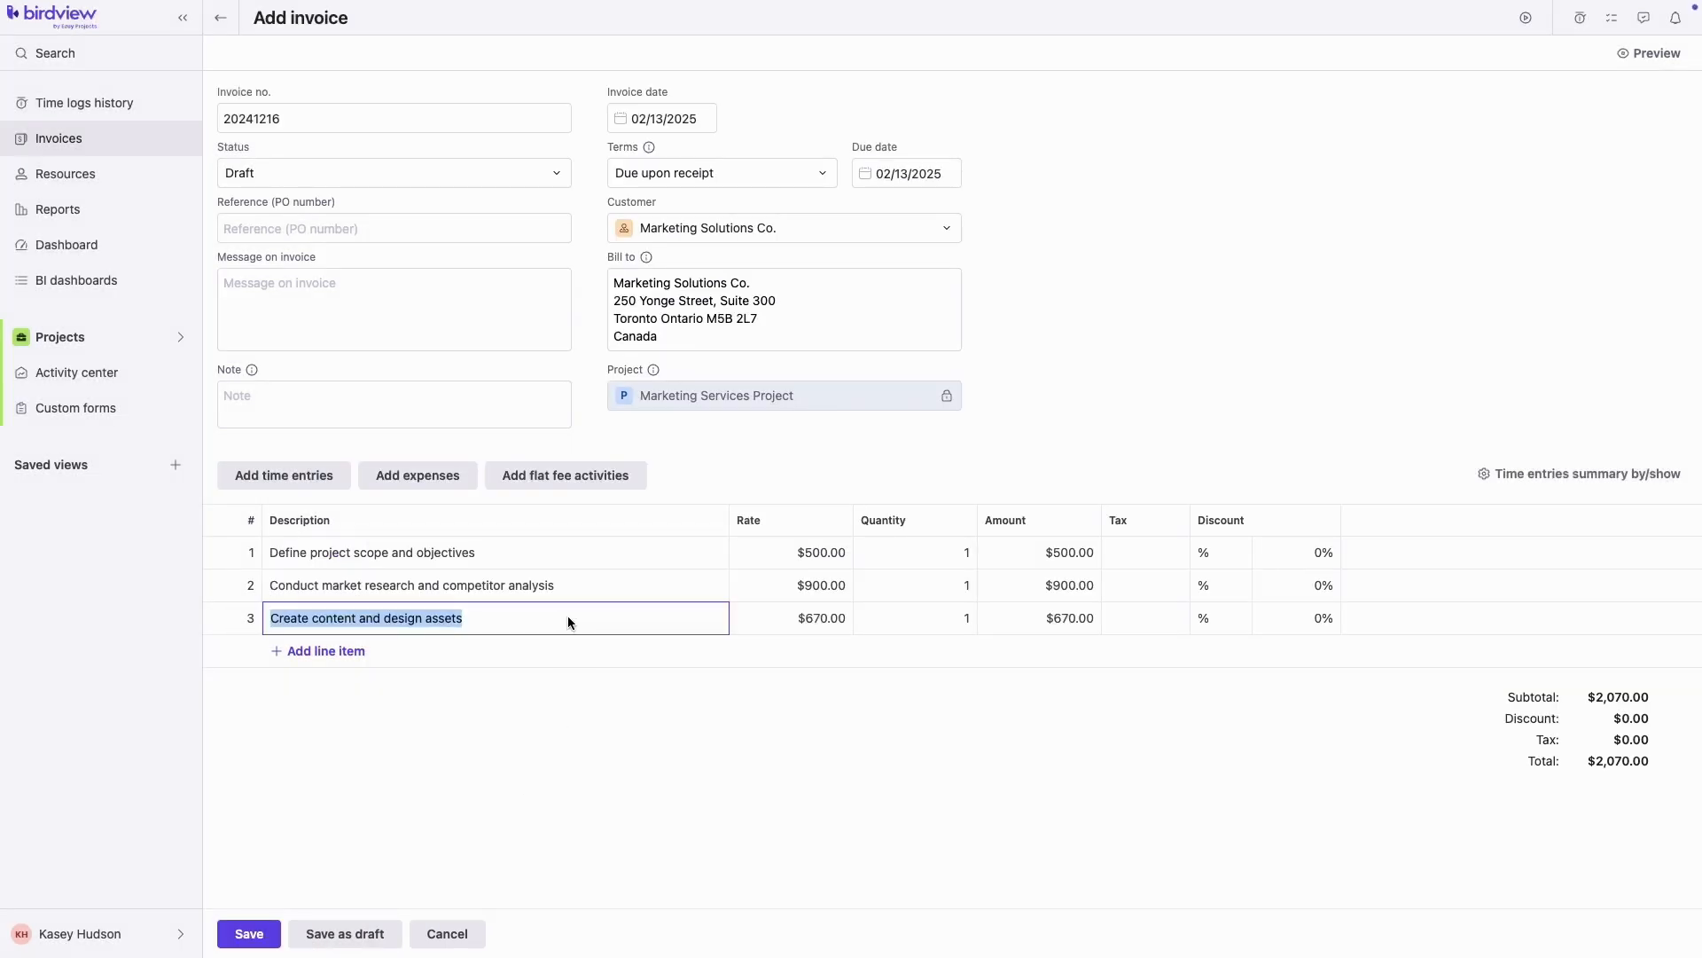
click(828, 615)
text(650)
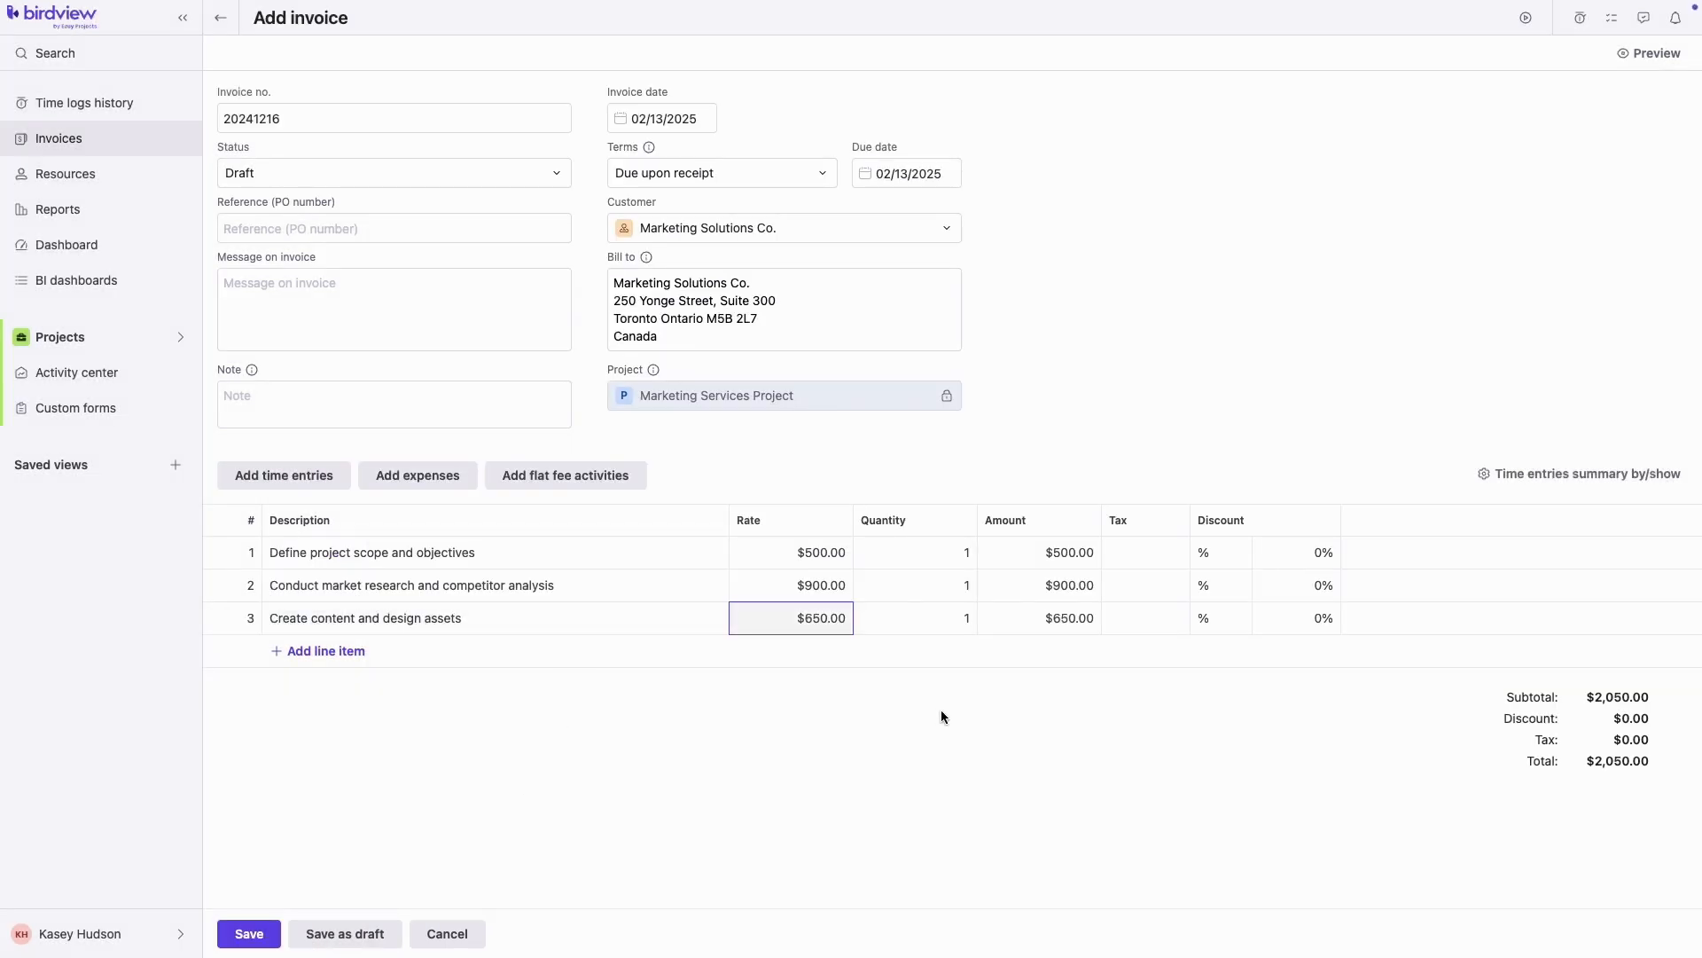
click(1652, 58)
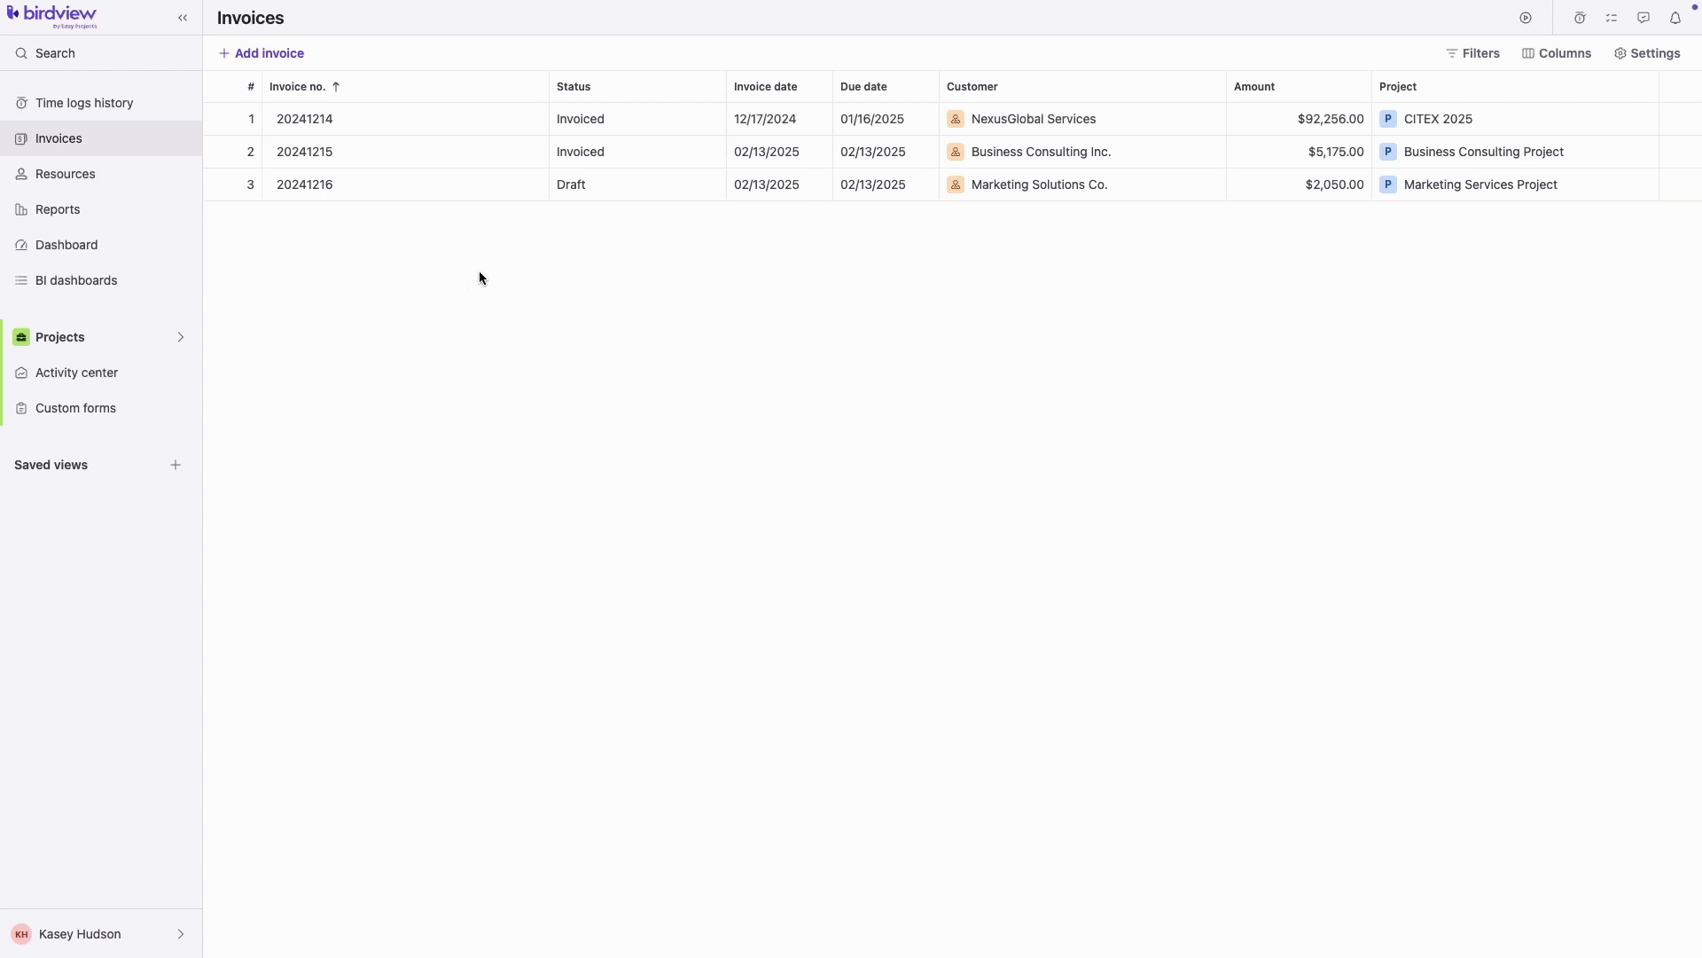
Mark invoice 20241216 as Invoiced and expand the Status, Invoice date and Due date filters
click(645, 186)
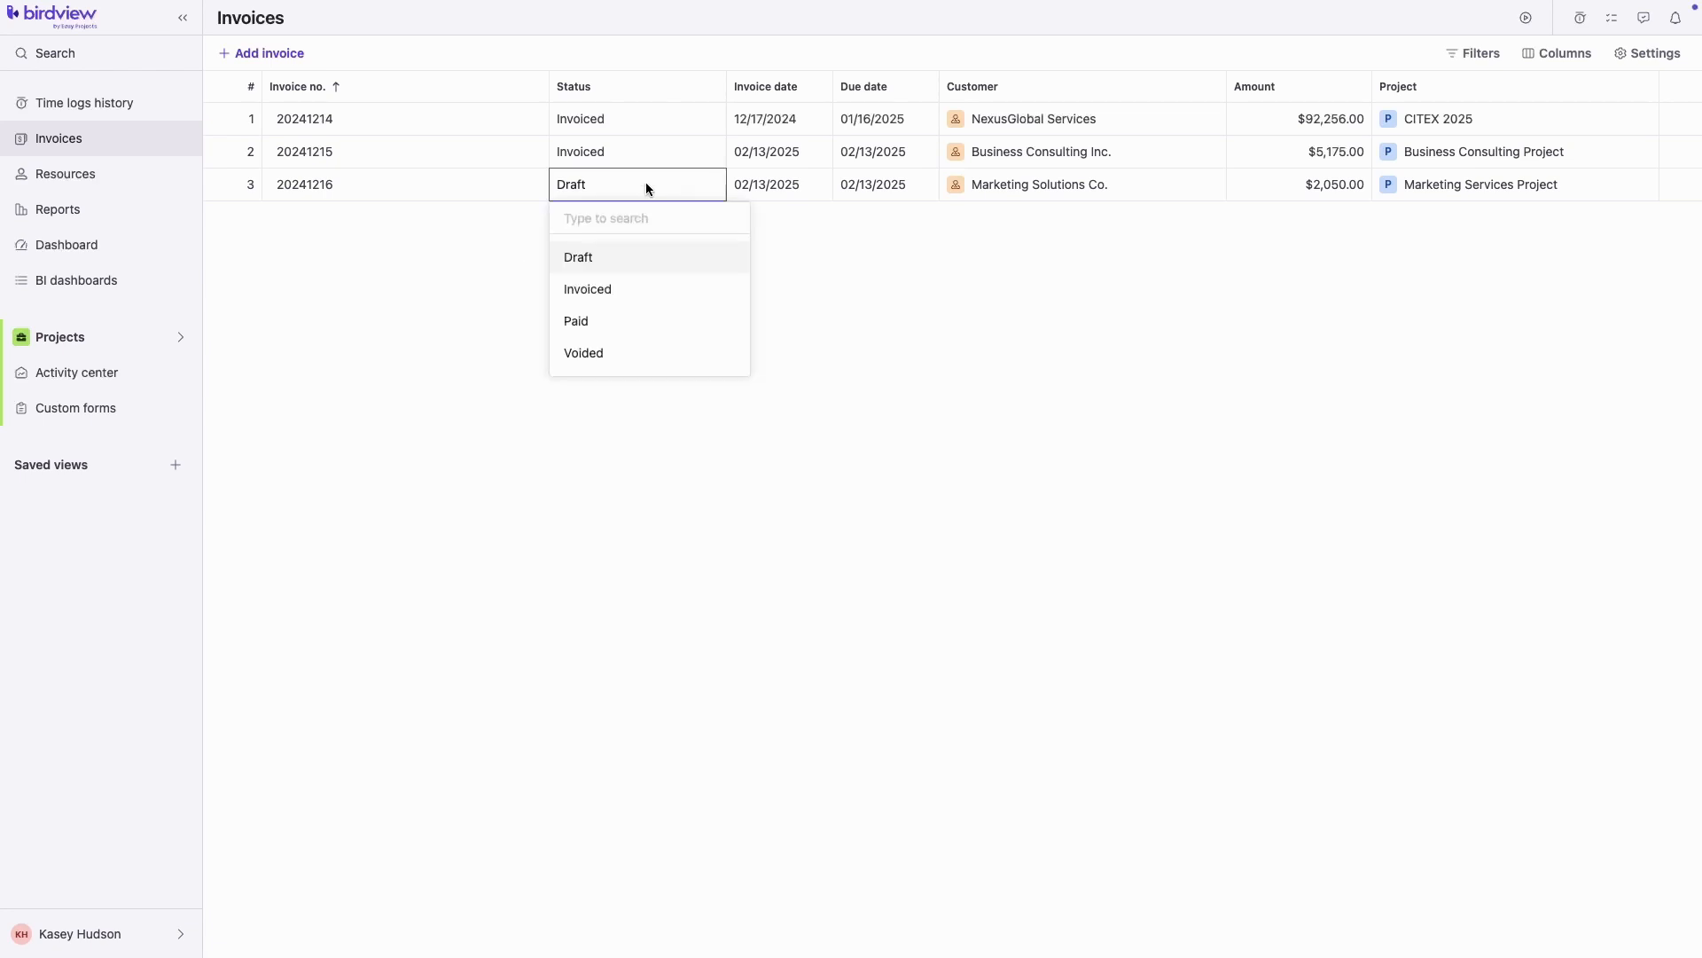
click(626, 291)
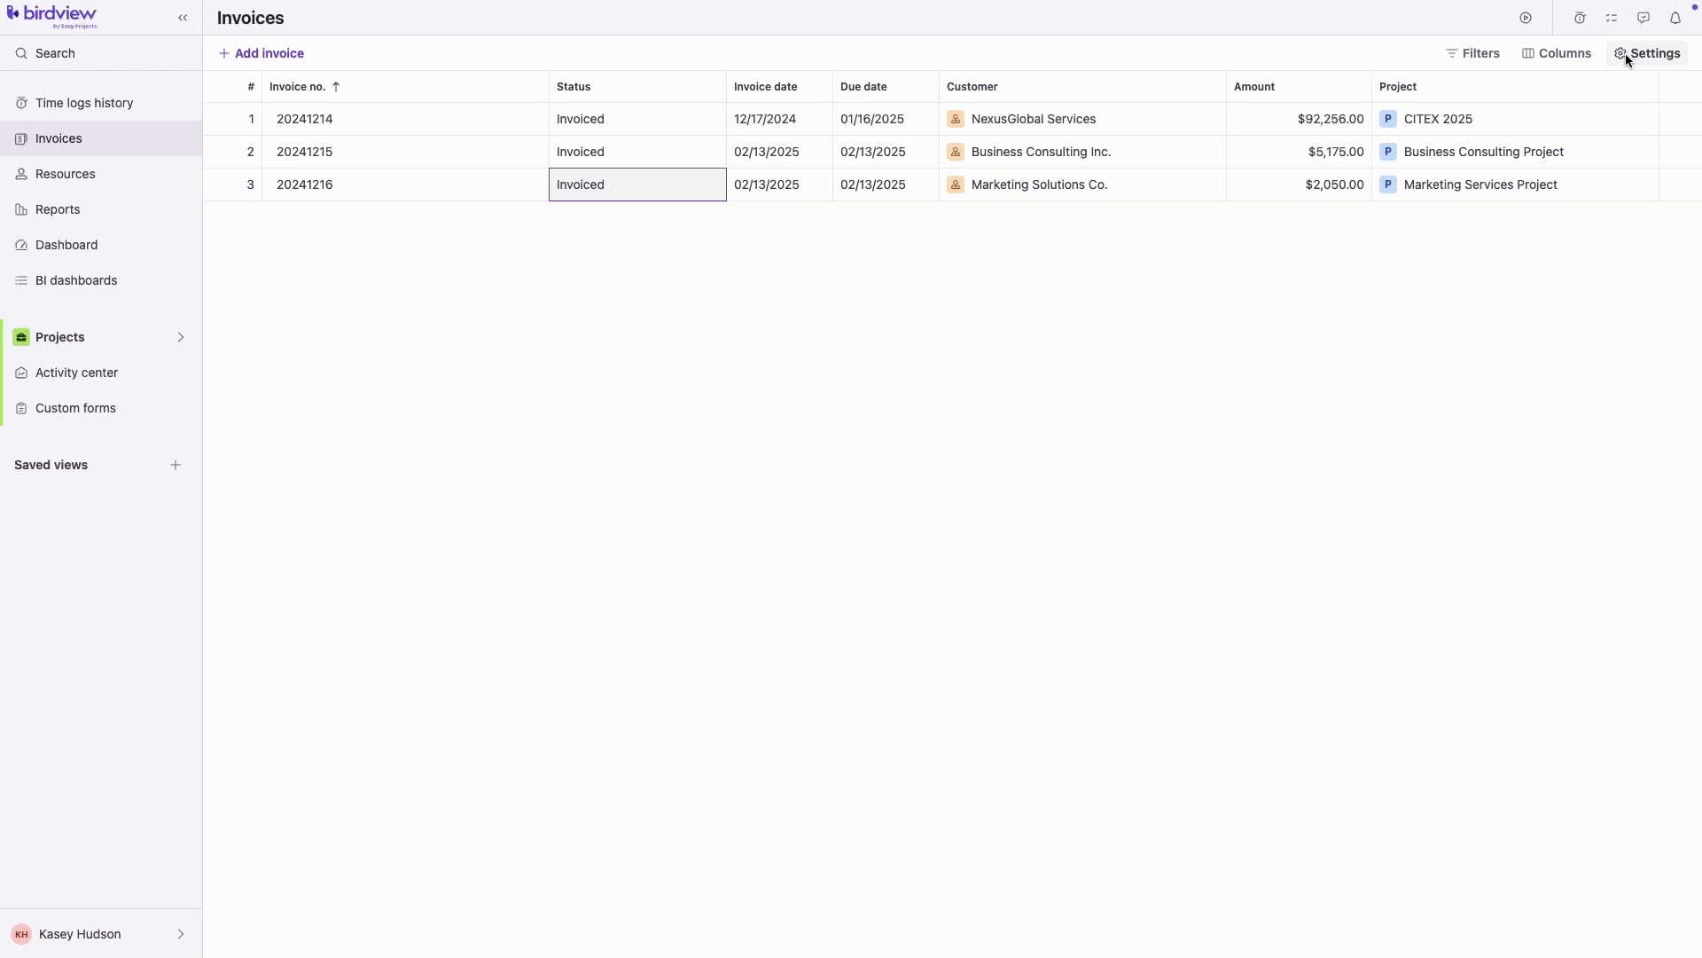
click(1477, 55)
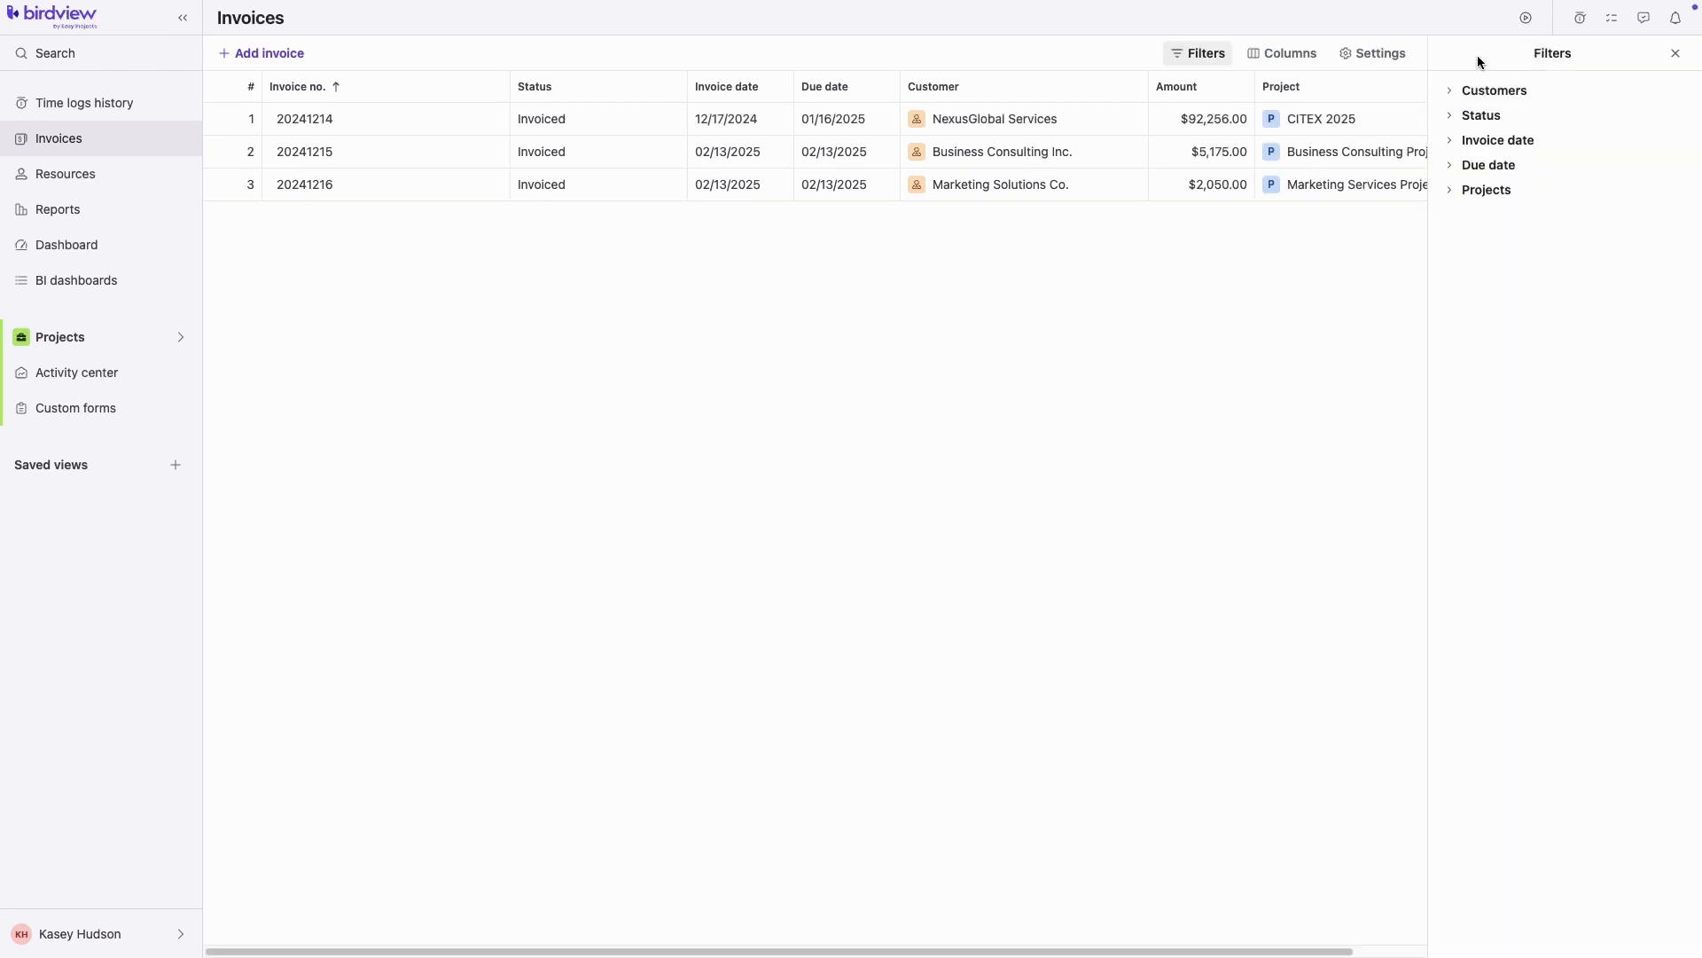
click(1452, 115)
click(1448, 254)
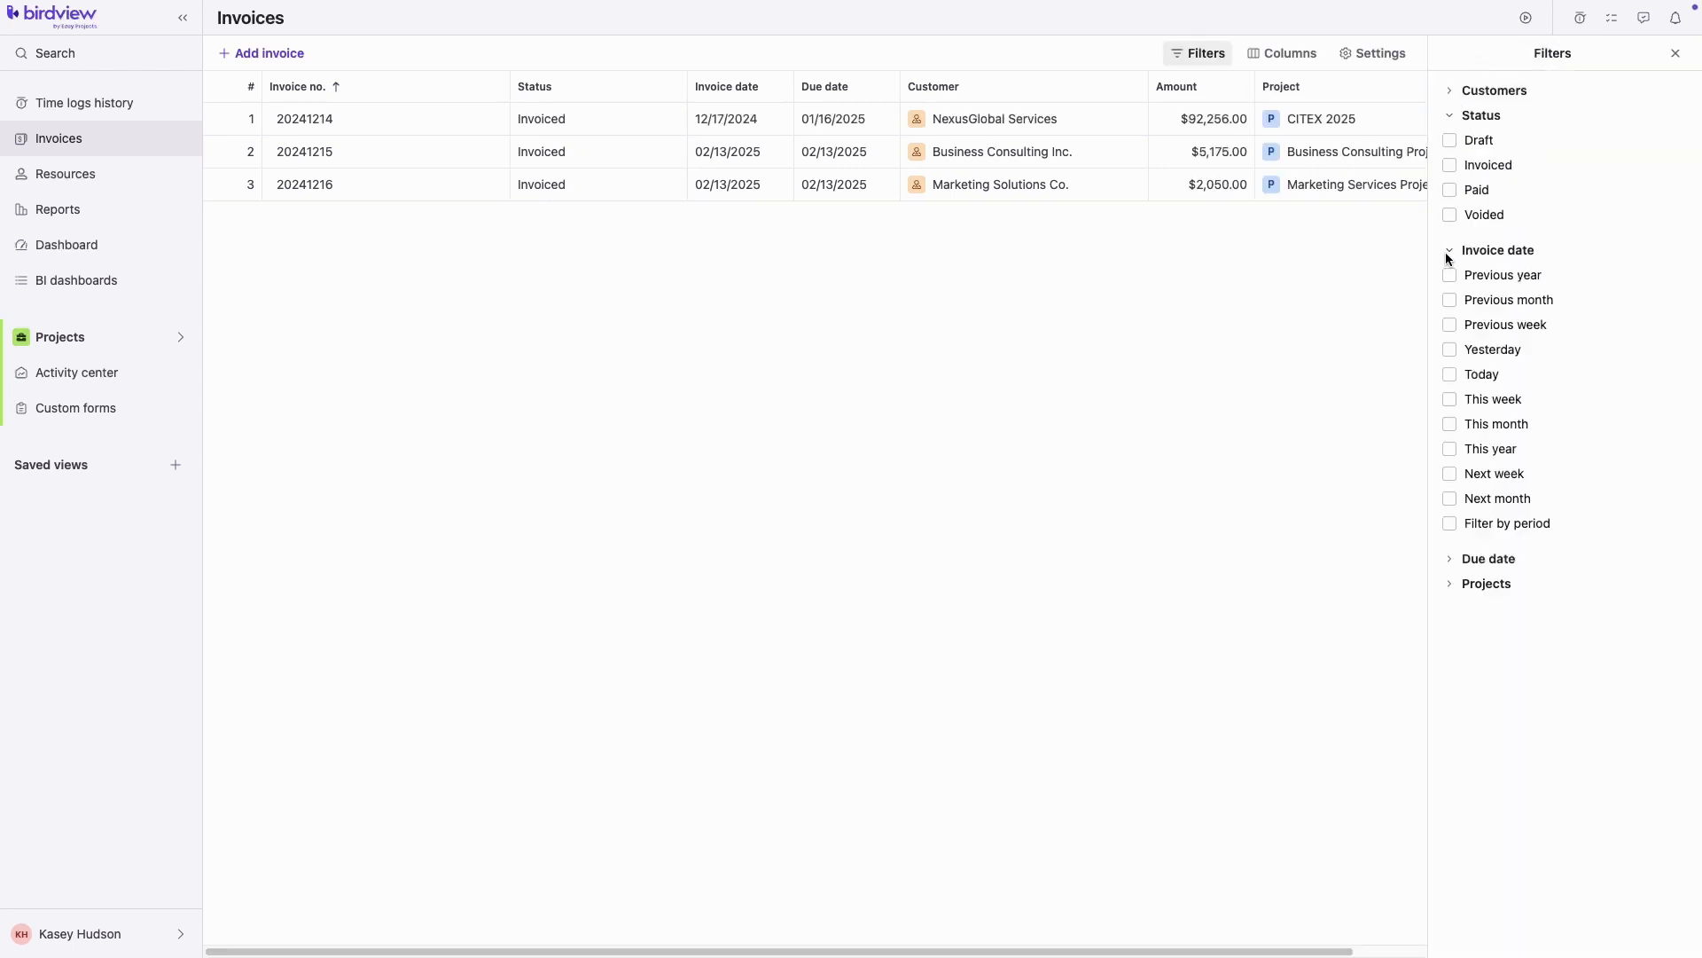
click(1452, 558)
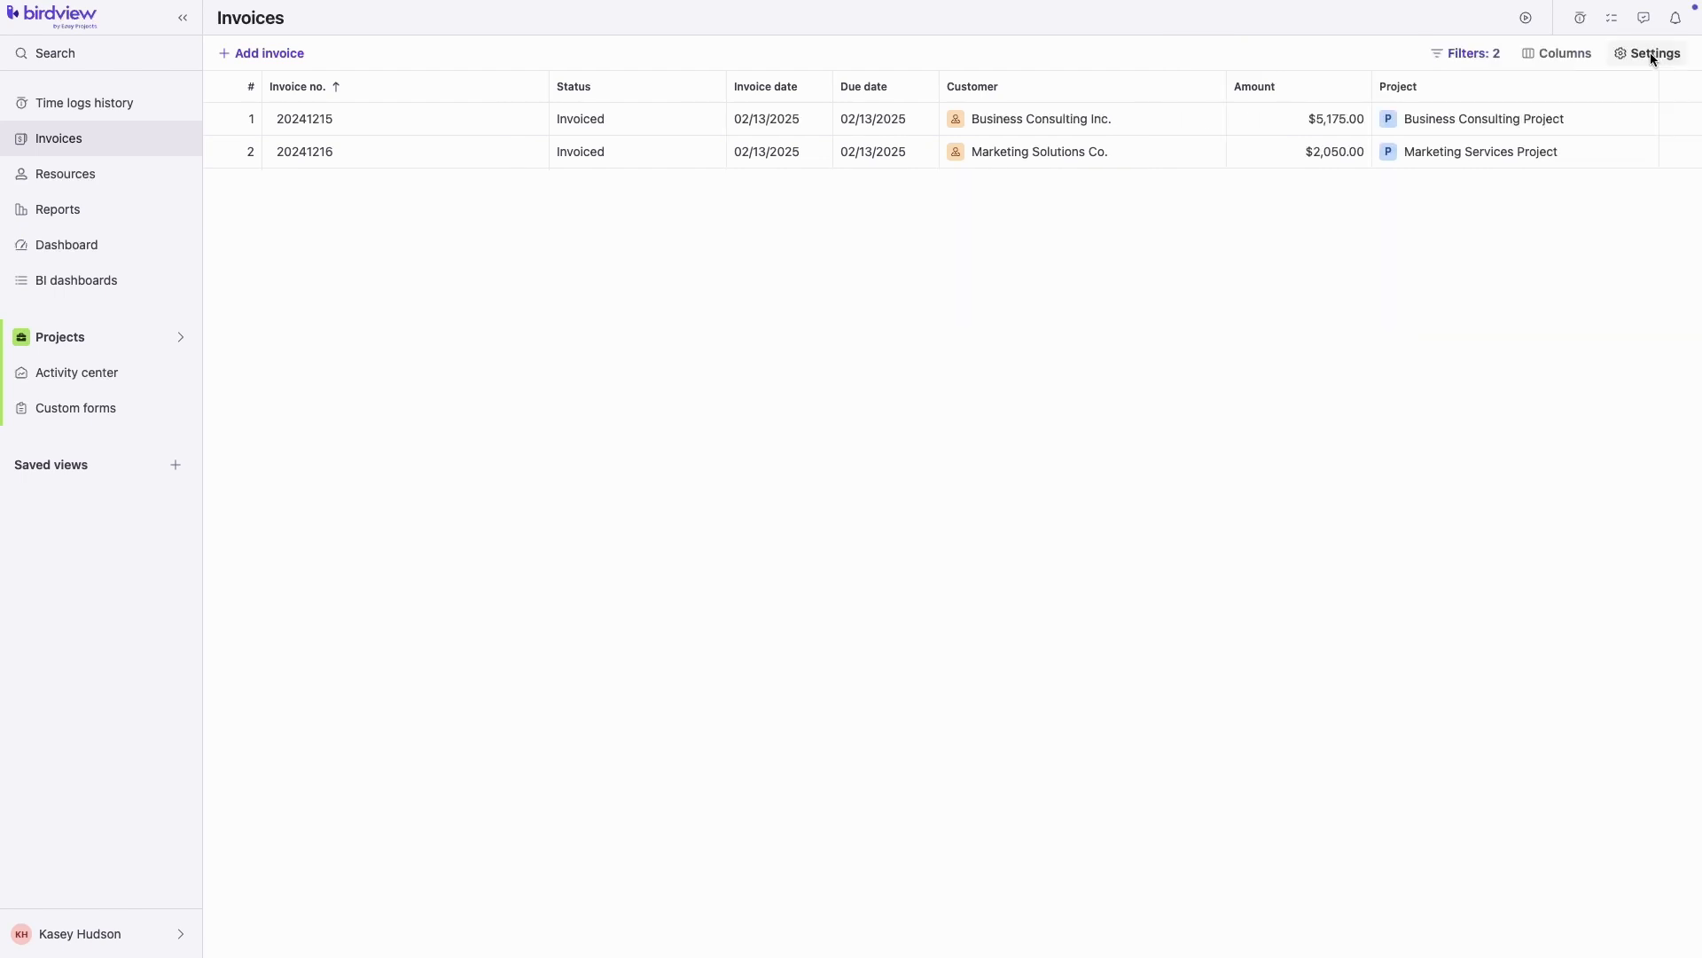
click(1651, 55)
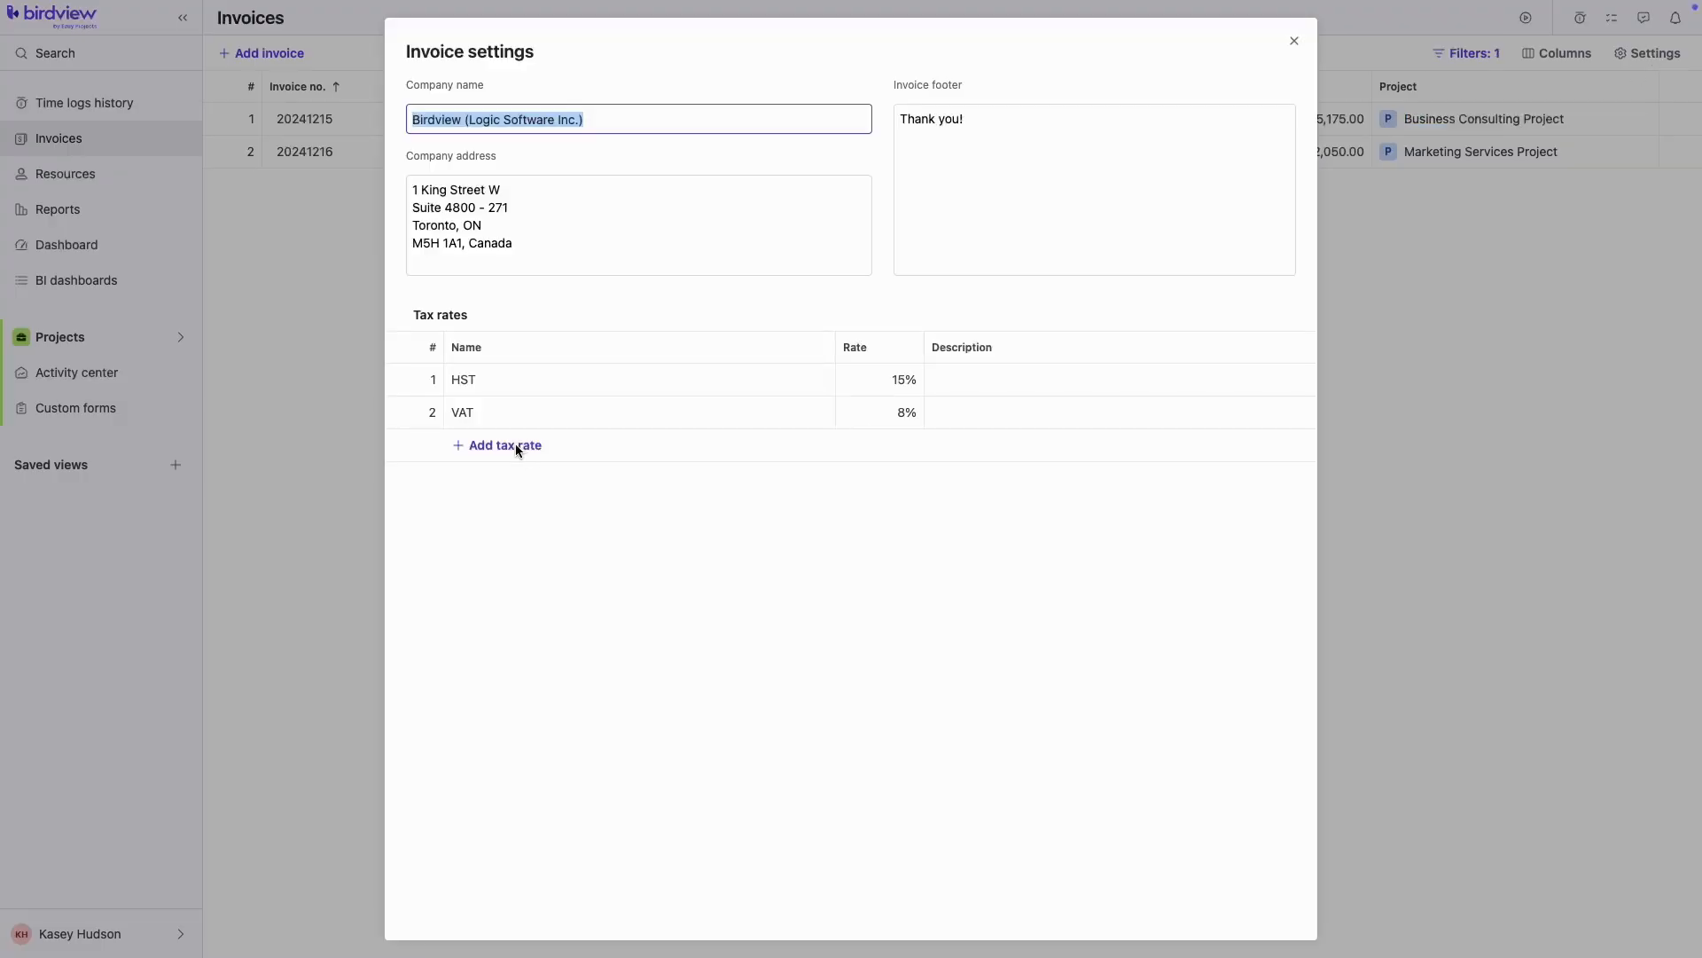
Add a tax rate named 'Tax 5%' with a rate of 5
click(518, 447)
text(Tax 5)
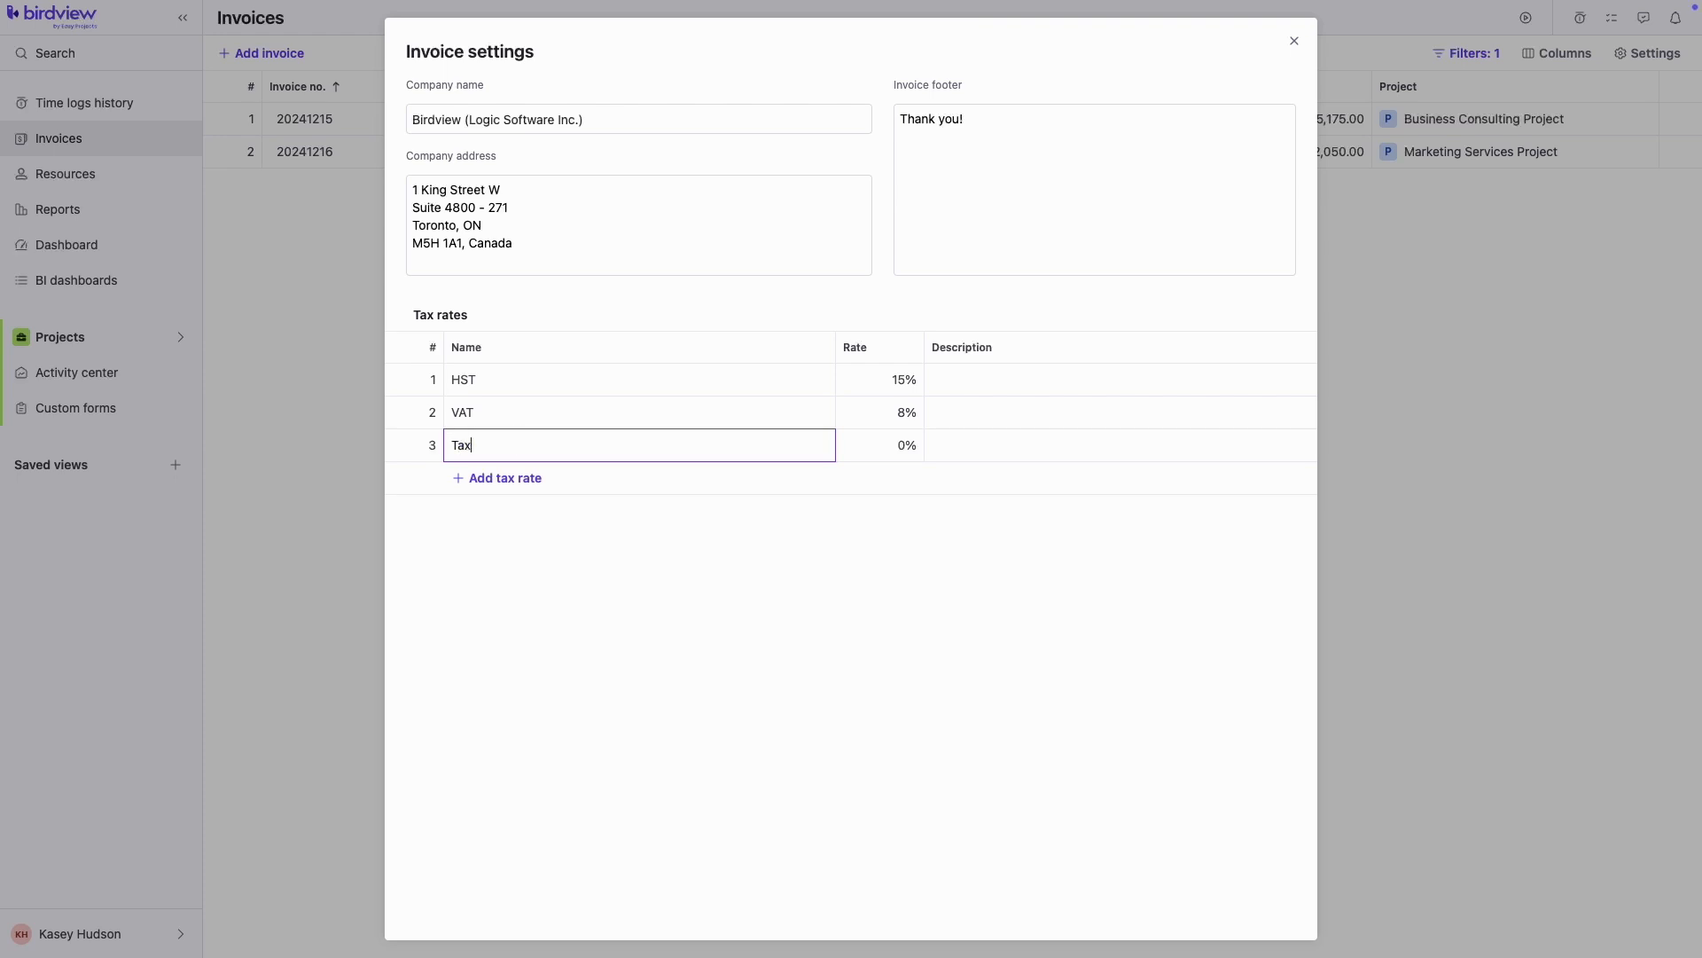
text(%)
click(905, 445)
text(5)
click(888, 566)
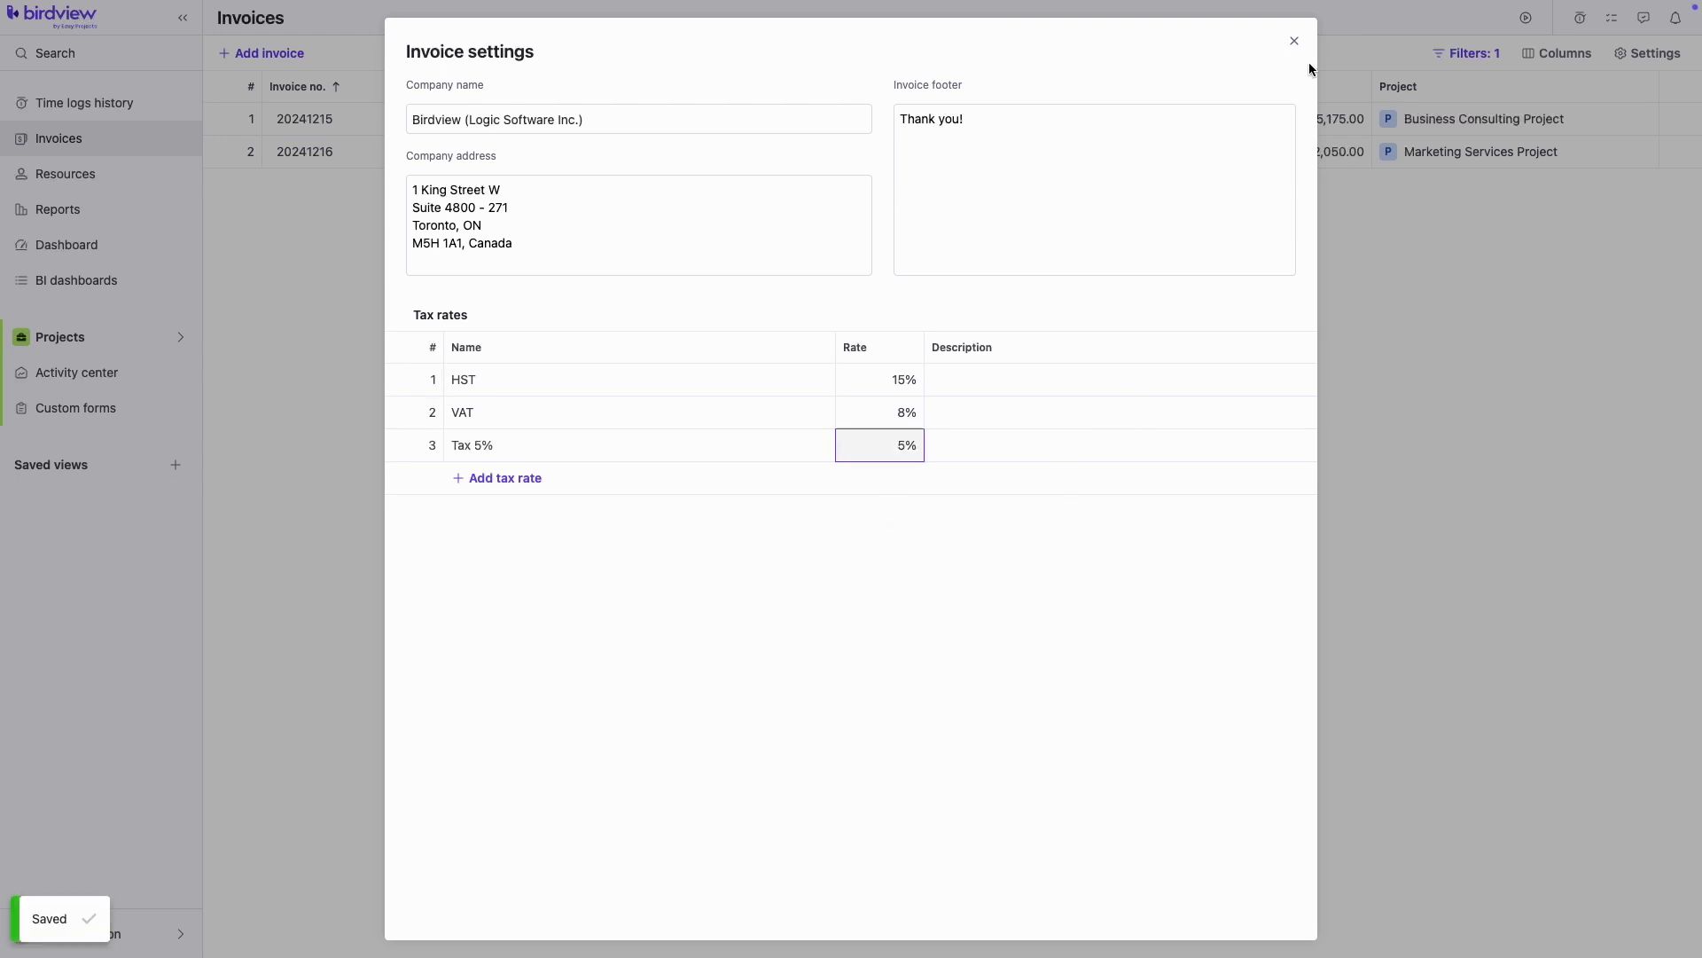